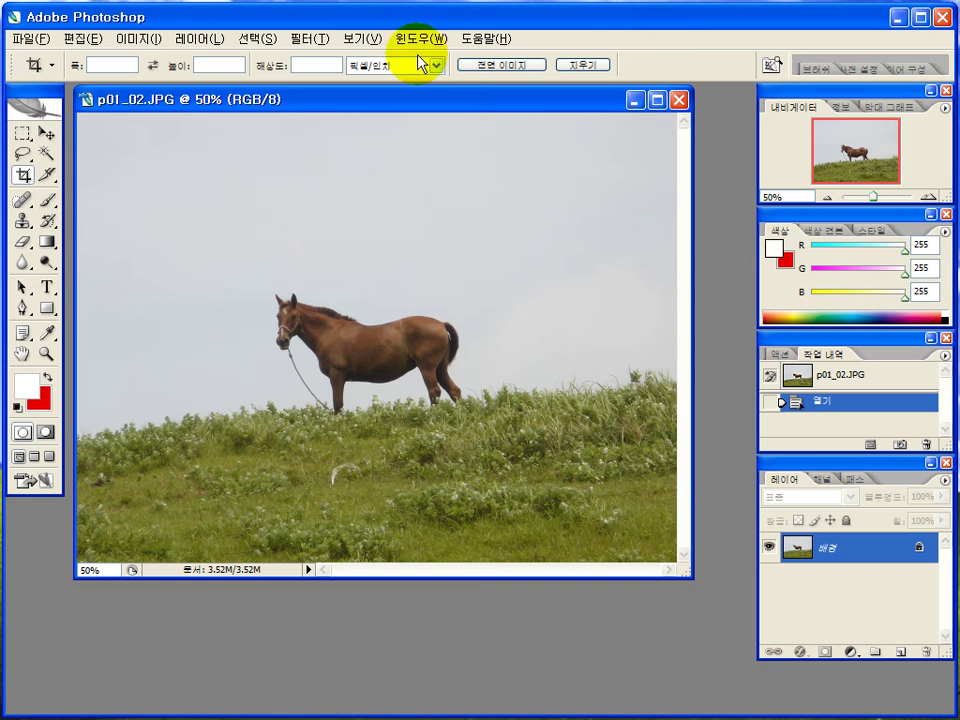
# Step: Draw a crop frame around the horse with some grass below it, and shift the frame slightly toward the photo's upper right
pyautogui.moveTo(420, 100); pyautogui.dragTo(430, 136)
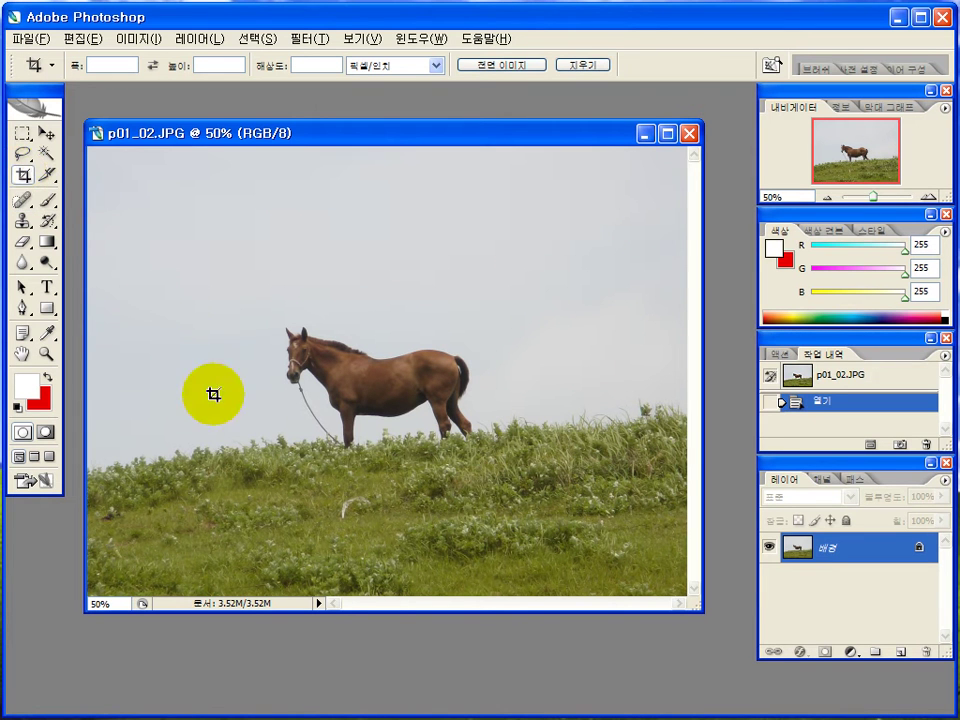
pyautogui.moveTo(217, 290); pyautogui.dragTo(491, 496)
pyautogui.moveTo(545, 513); pyautogui.dragTo(545, 493)
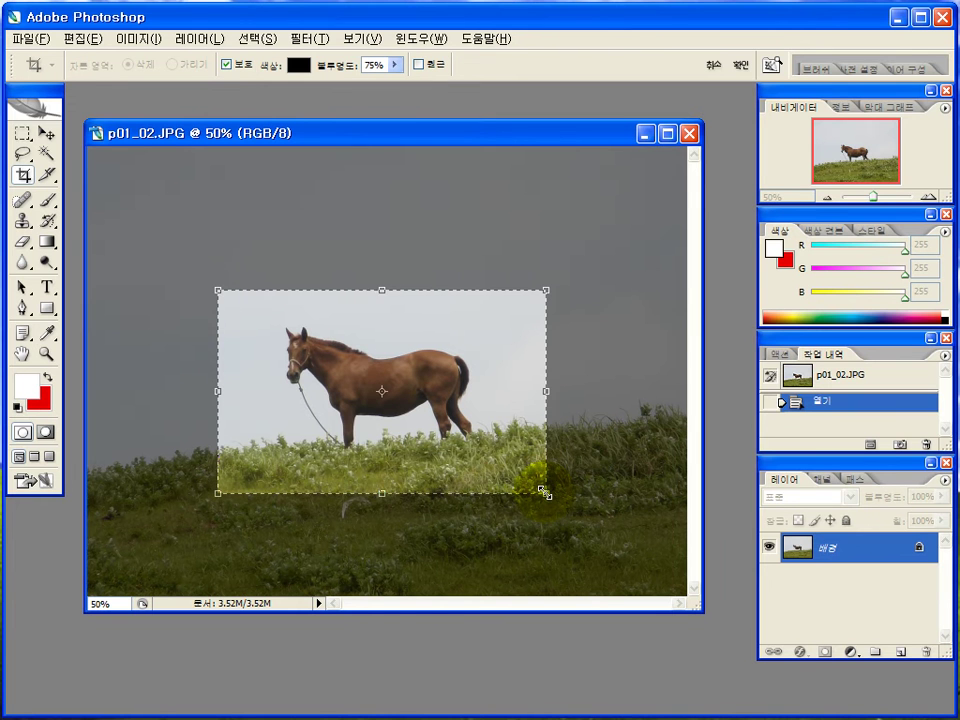
pyautogui.click(506, 389)
pyautogui.moveTo(507, 403)
pyautogui.mouseDown()
pyautogui.moveTo(504, 386)
pyautogui.moveTo(514, 393)
pyautogui.mouseUp()
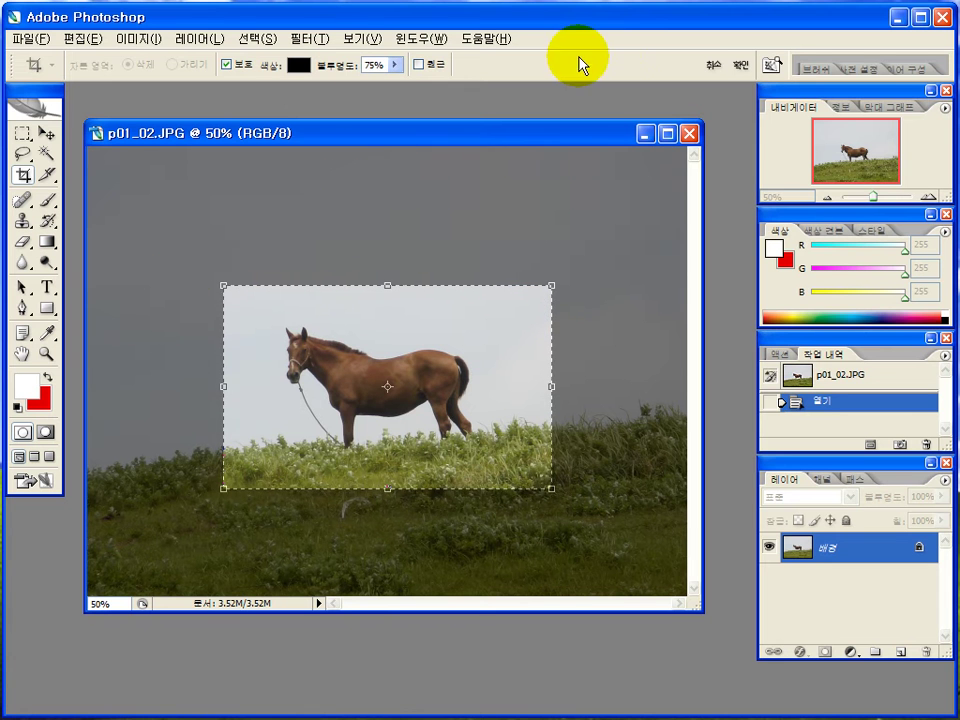
# Step: Try the crop's Perspective option on and off, leaving it disabled
pyautogui.click(419, 65)
pyautogui.click(419, 65)
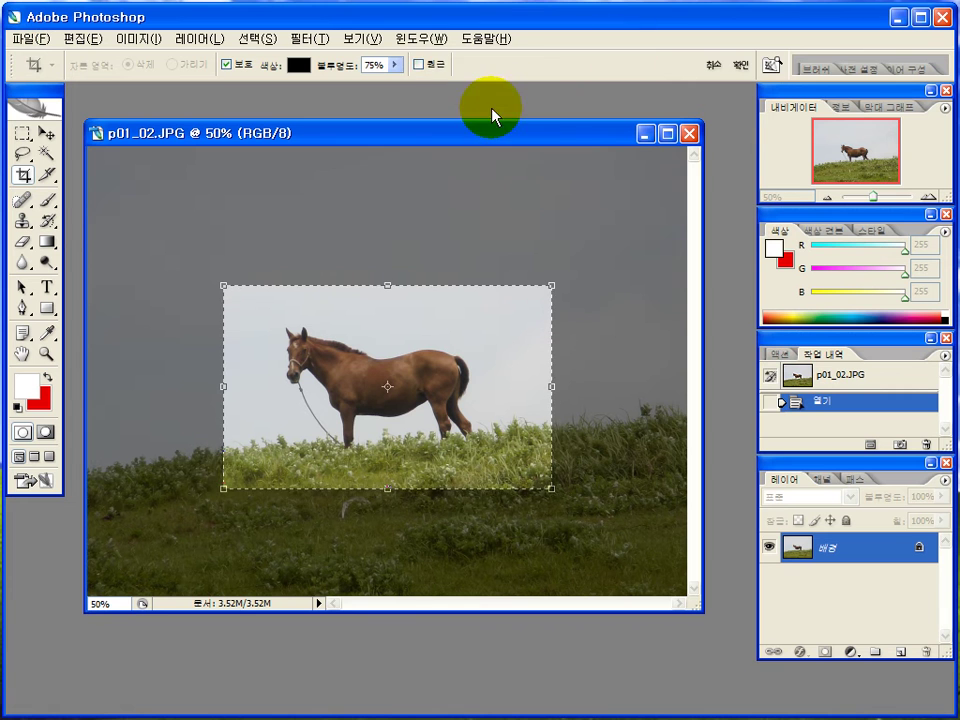
pyautogui.click(419, 65)
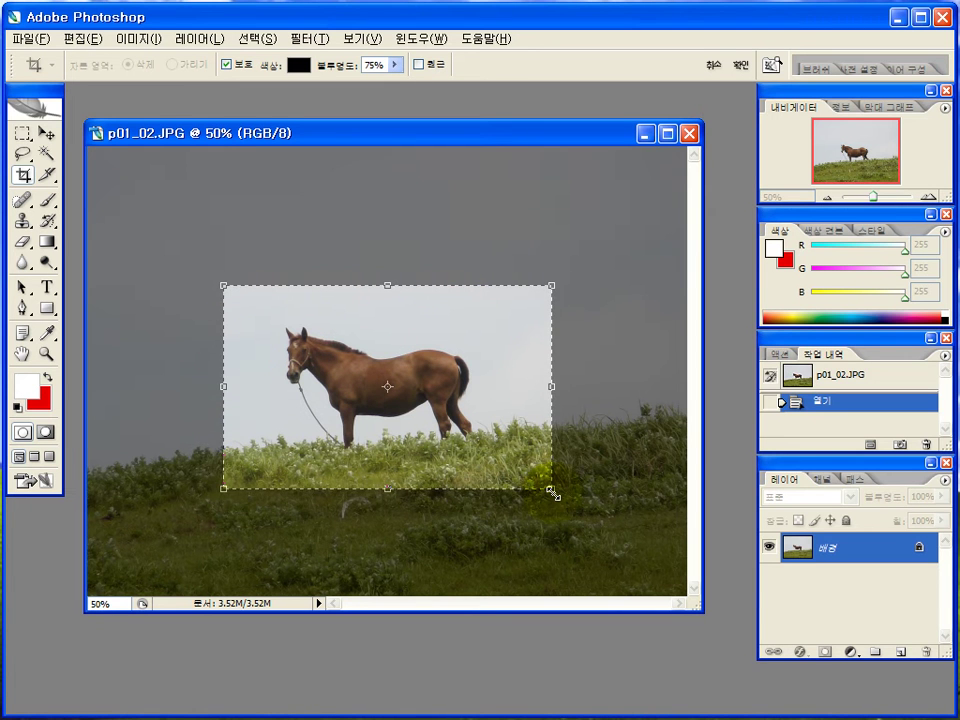
# Step: Resize the crop frame around the horse by adjusting two opposite corners and all four sides
pyautogui.moveTo(551, 490)
pyautogui.mouseDown()
pyautogui.moveTo(591, 536)
pyautogui.moveTo(551, 484)
pyautogui.moveTo(621, 530)
pyautogui.moveTo(553, 487)
pyautogui.moveTo(590, 523)
pyautogui.moveTo(587, 498)
pyautogui.mouseUp()
pyautogui.moveTo(223, 286)
pyautogui.mouseDown()
pyautogui.moveTo(251, 319)
pyautogui.moveTo(237, 296)
pyautogui.mouseUp()
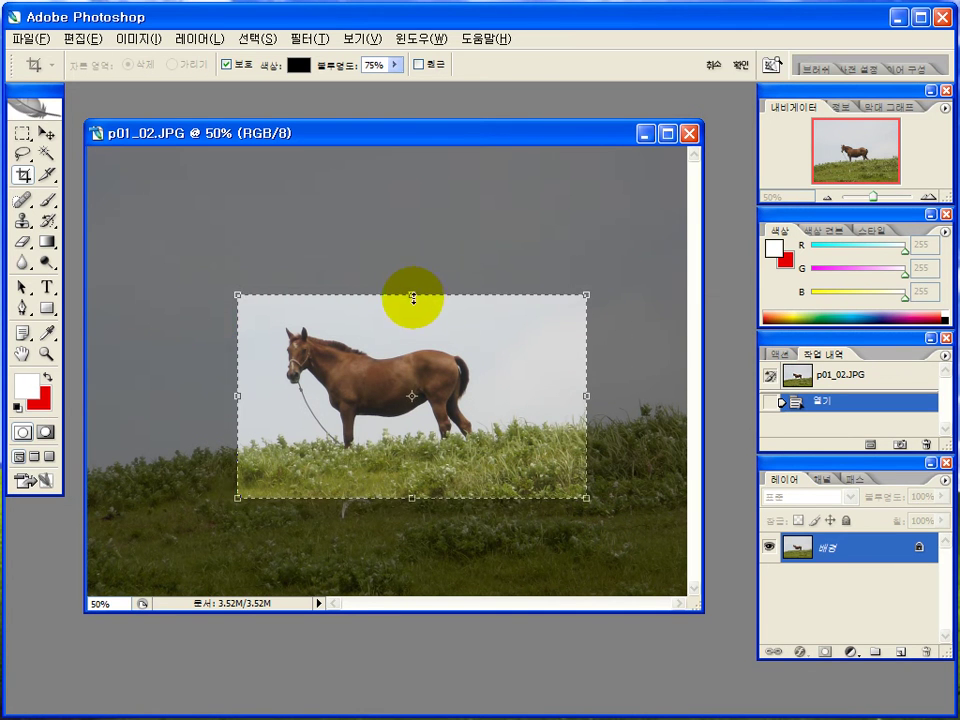
pyautogui.click(413, 297)
pyautogui.moveTo(413, 297); pyautogui.dragTo(411, 271)
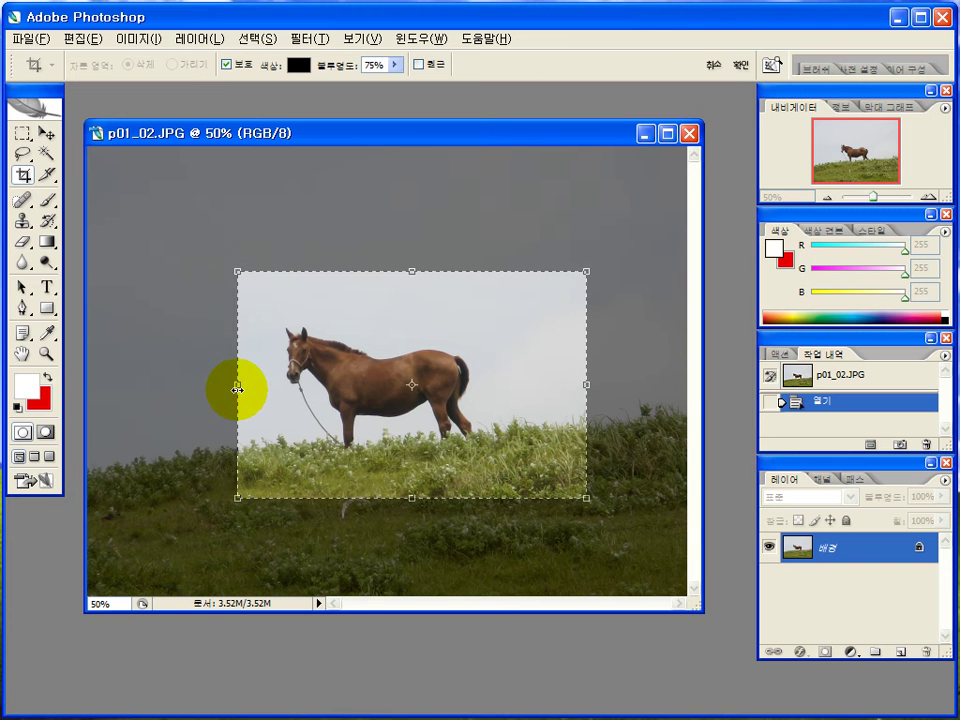
pyautogui.moveTo(236, 386)
pyautogui.mouseDown()
pyautogui.moveTo(206, 386)
pyautogui.moveTo(225, 386)
pyautogui.mouseUp()
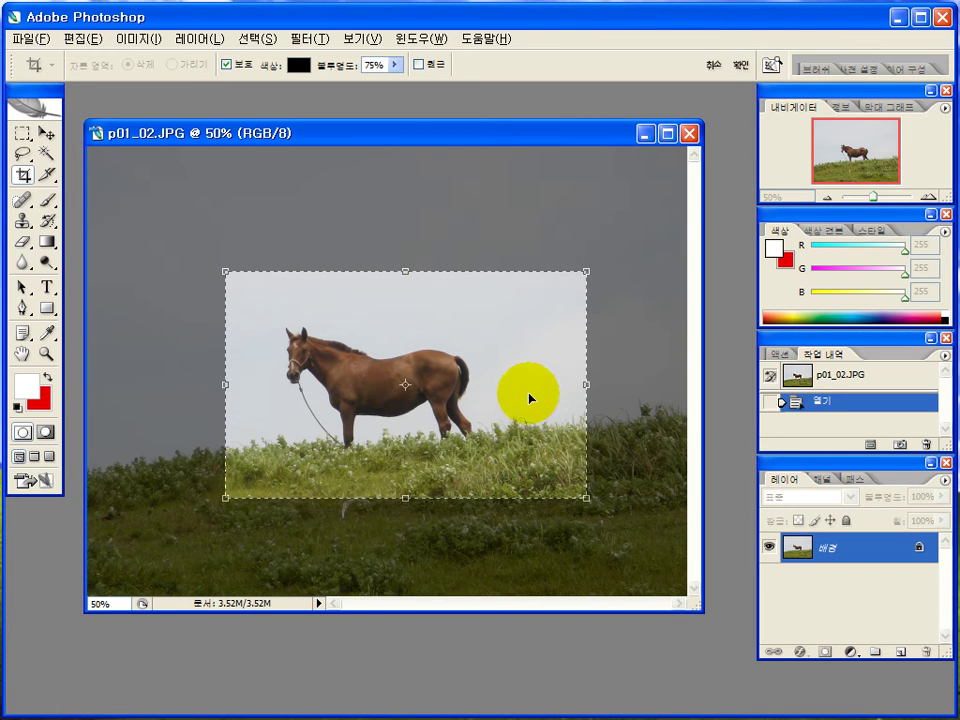
pyautogui.moveTo(588, 388); pyautogui.dragTo(567, 386)
pyautogui.click(405, 496)
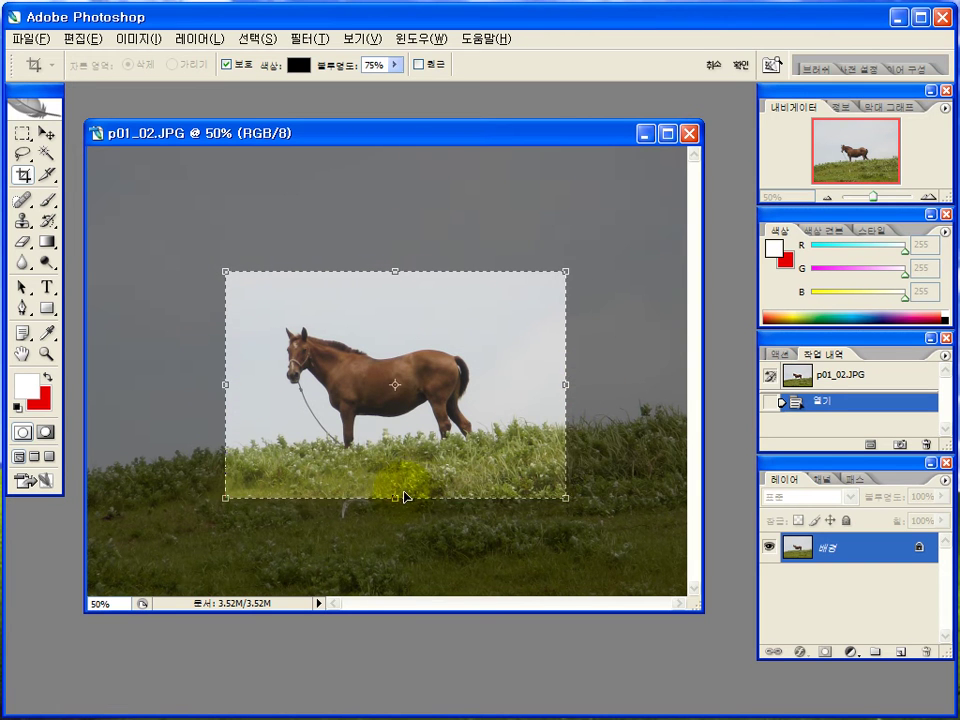
pyautogui.moveTo(396, 498); pyautogui.dragTo(398, 489)
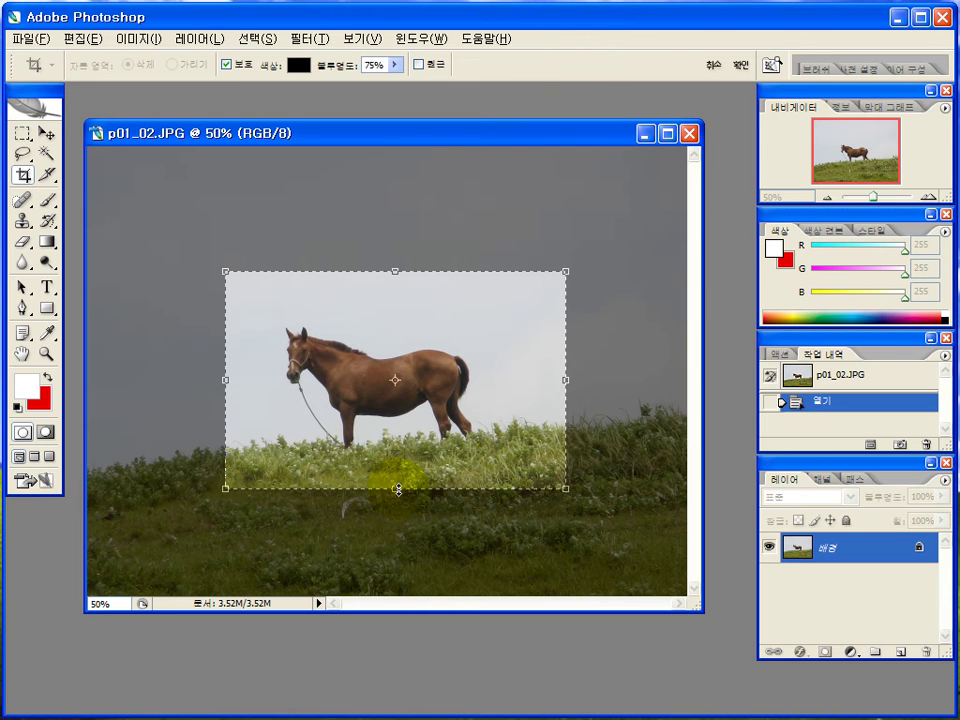
# Step: Move the crop frame slightly downward over the horse and cancel the crop
pyautogui.click(448, 326)
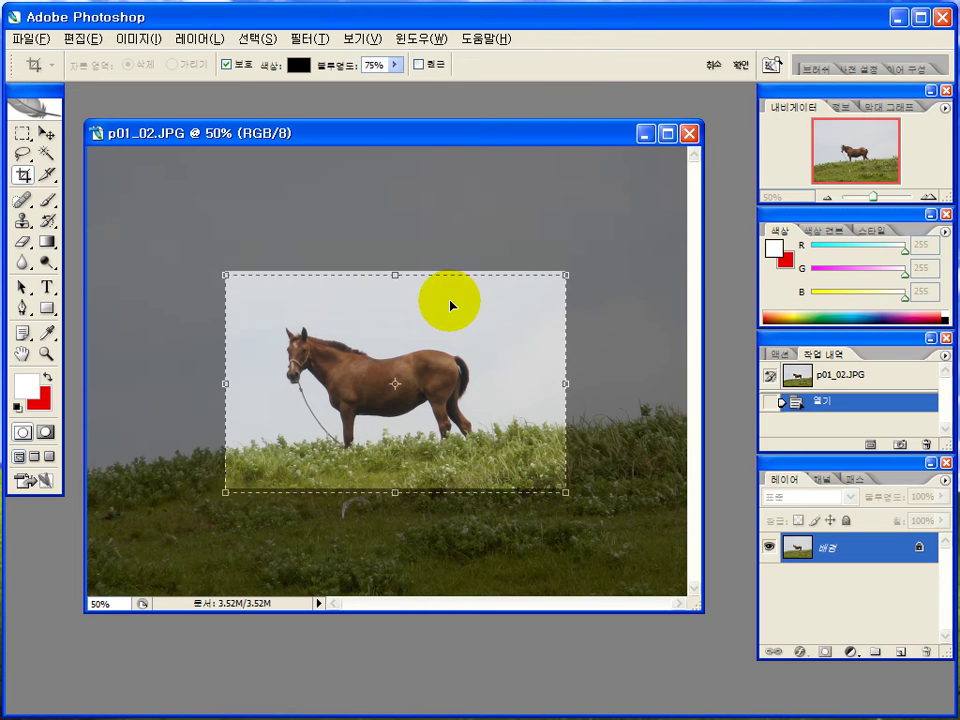
pyautogui.moveTo(452, 304); pyautogui.dragTo(469, 308)
pyautogui.rightClick(475, 300)
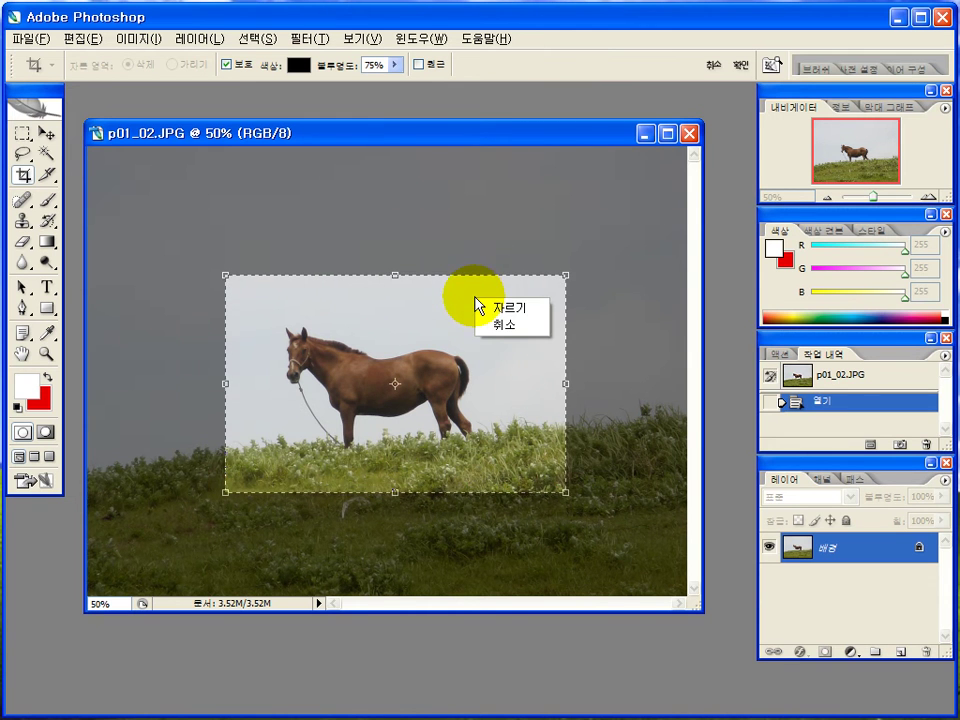
pyautogui.click(521, 330)
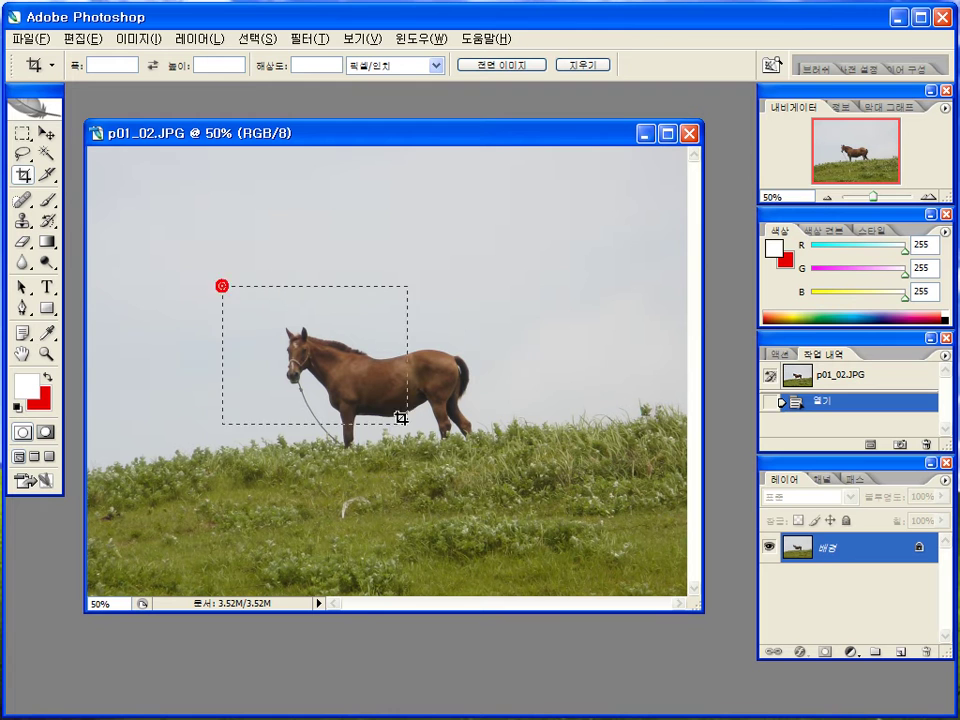
# Step: Crop the photo to a frame around the horse and nearby grass, and move the image window toward the workspace's middle
pyautogui.moveTo(401, 418); pyautogui.dragTo(559, 507)
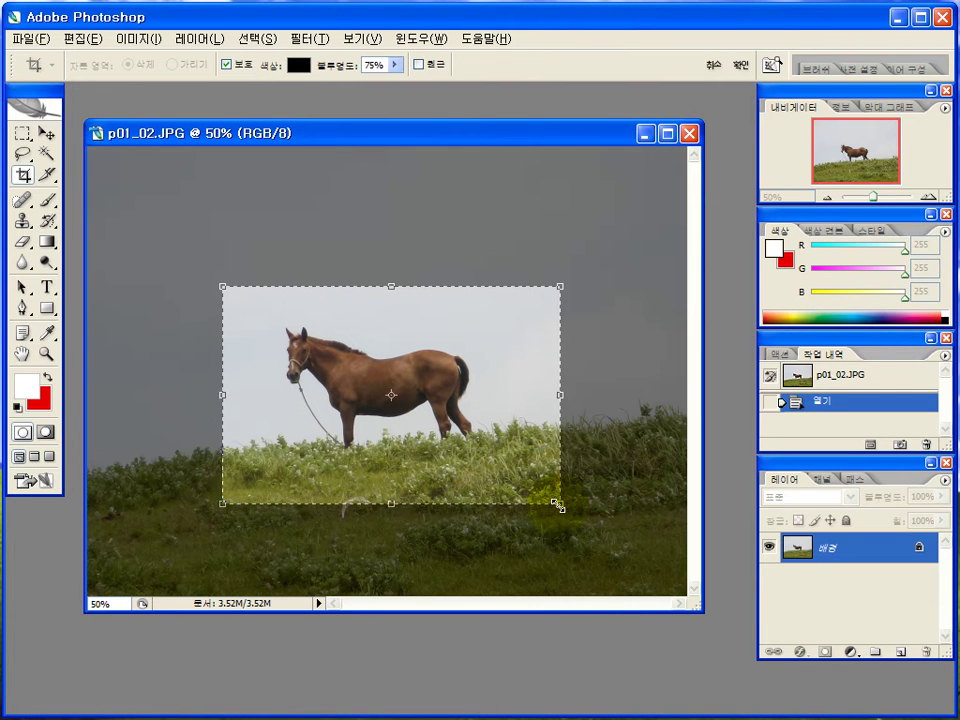
pyautogui.rightClick(508, 315)
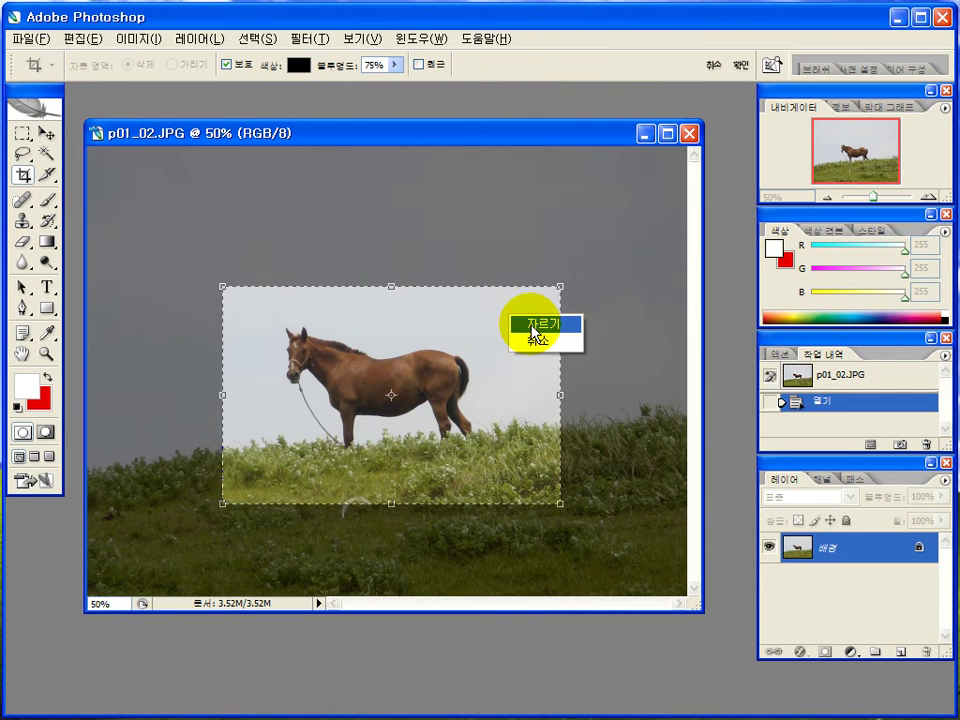
pyautogui.click(531, 325)
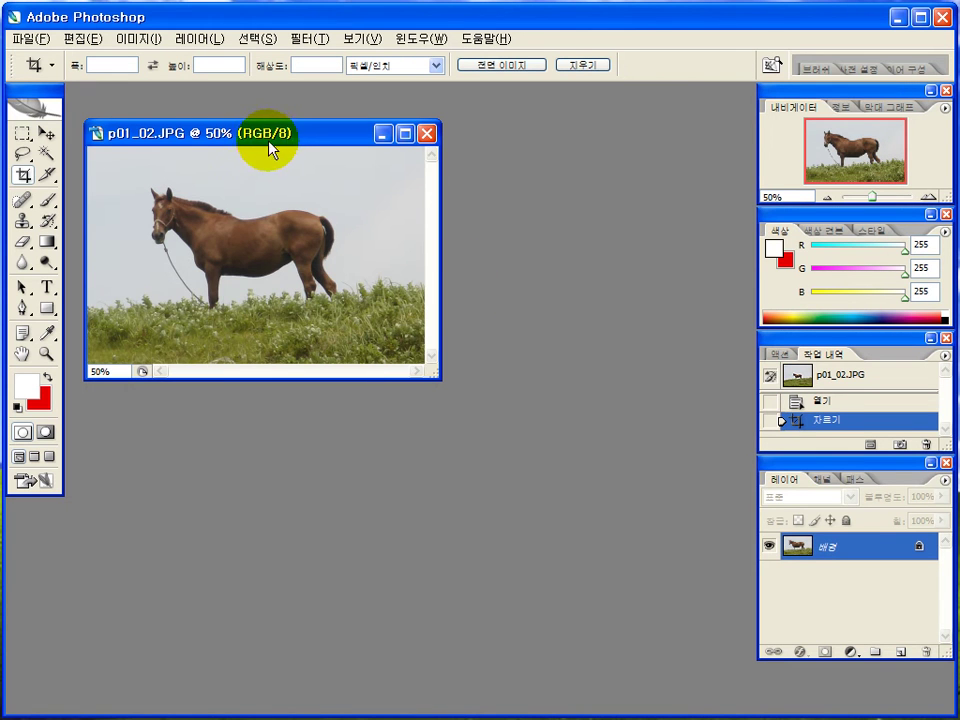
pyautogui.moveTo(272, 150); pyautogui.dragTo(394, 256)
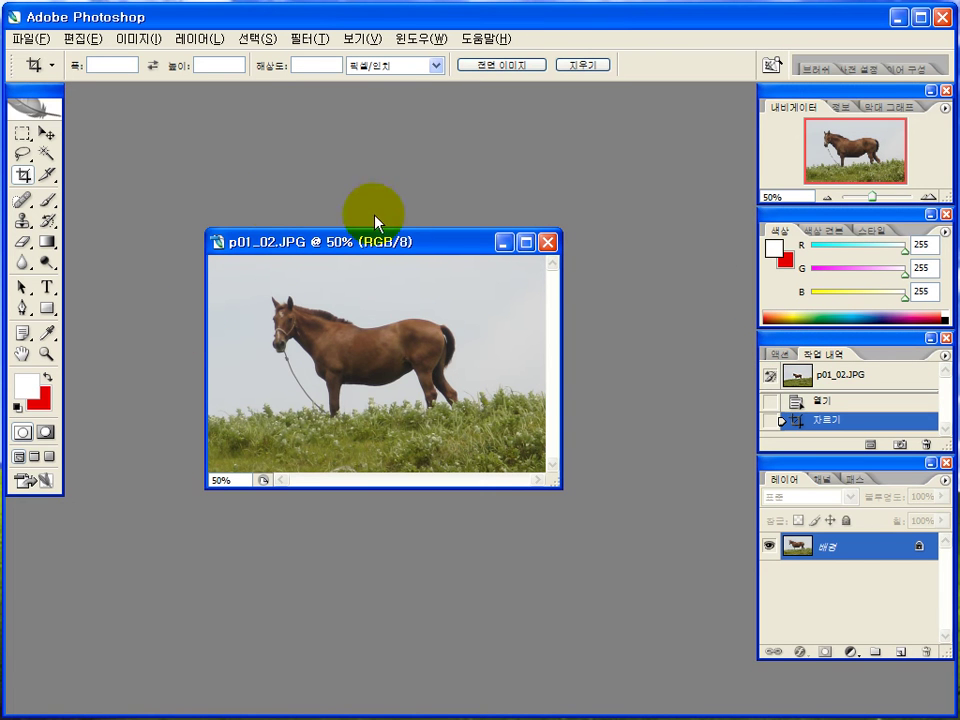
# Step: Return the photo to its opened history state to undo the crop, and reposition the full-size image window
pyautogui.click(817, 402)
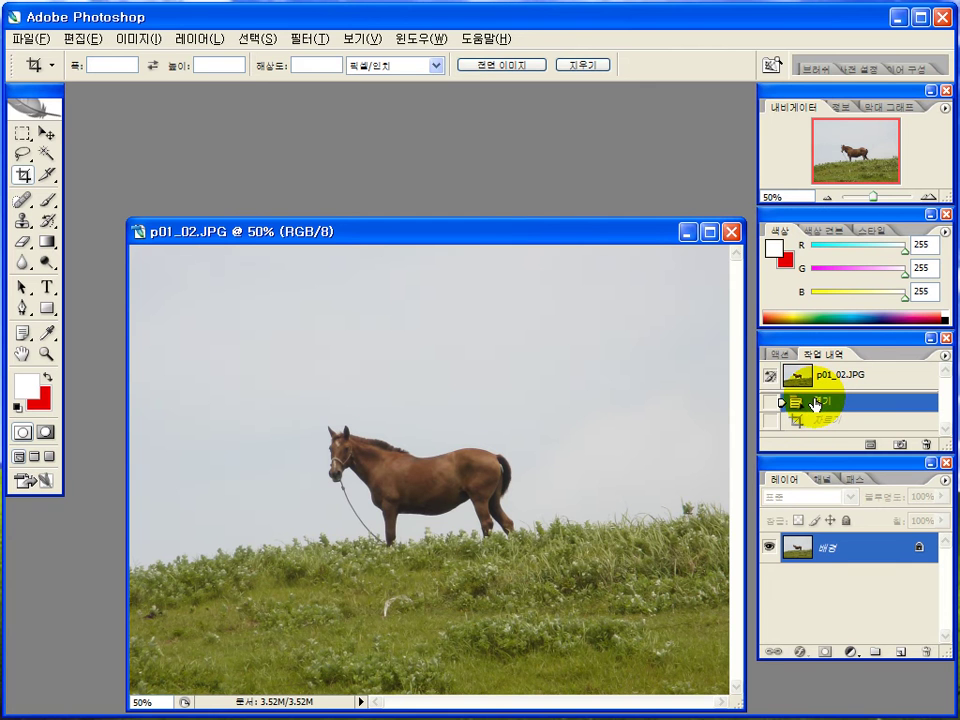
pyautogui.moveTo(561, 236); pyautogui.dragTo(533, 140)
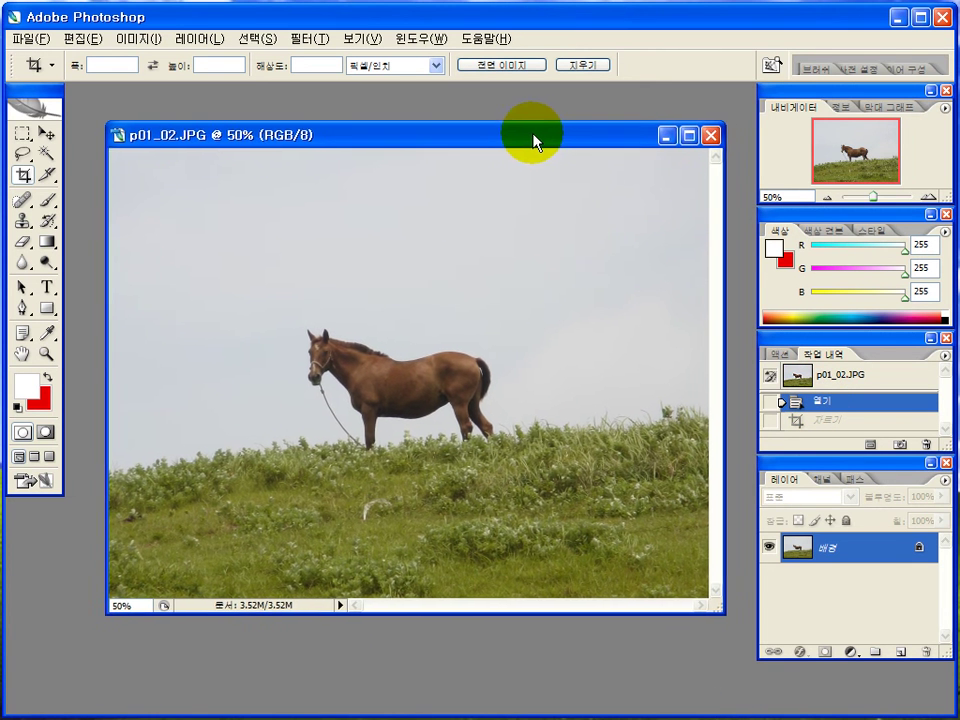
pyautogui.moveTo(405, 141); pyautogui.dragTo(392, 124)
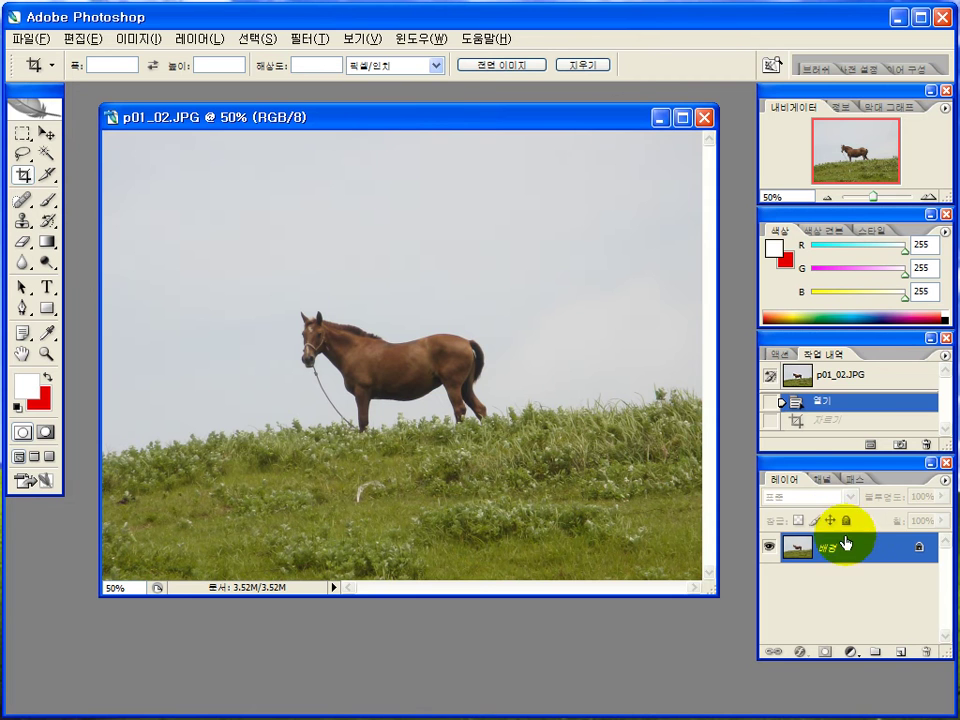
# Step: Compare the cropped and opened history states by alternating between them, finishing on the opened photo with its window repositioned
pyautogui.click(819, 421)
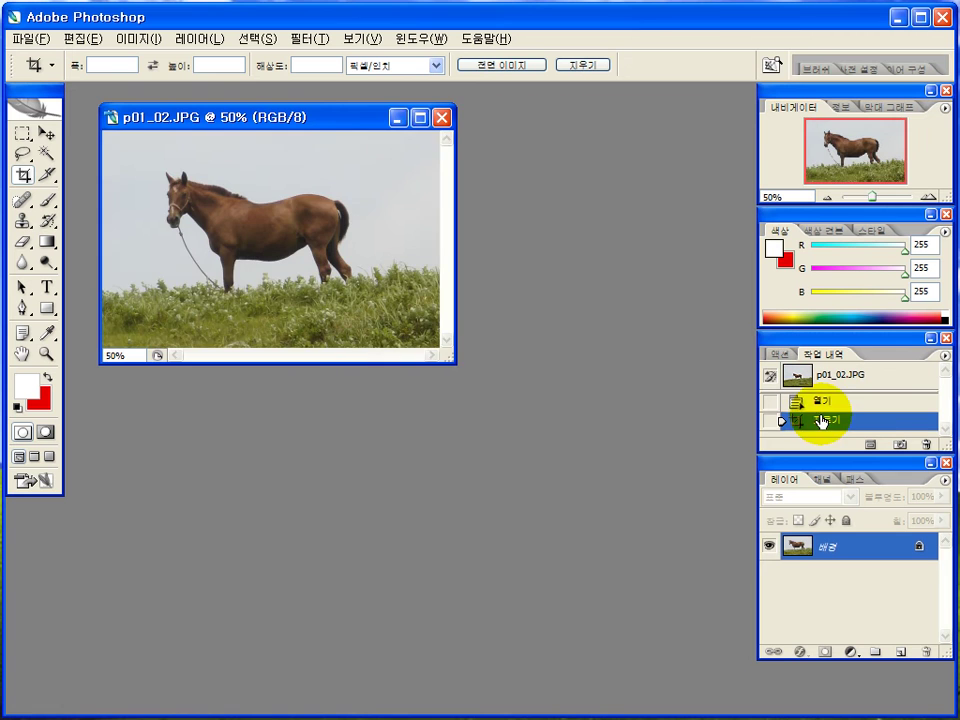
pyautogui.moveTo(247, 118); pyautogui.dragTo(352, 196)
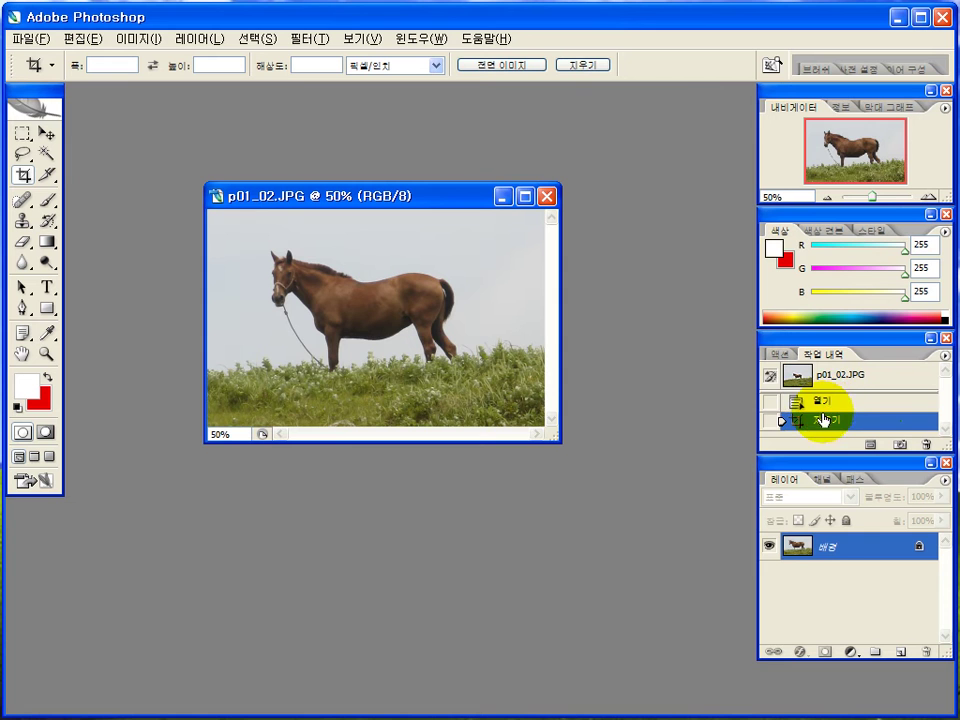
pyautogui.click(835, 400)
pyautogui.click(824, 424)
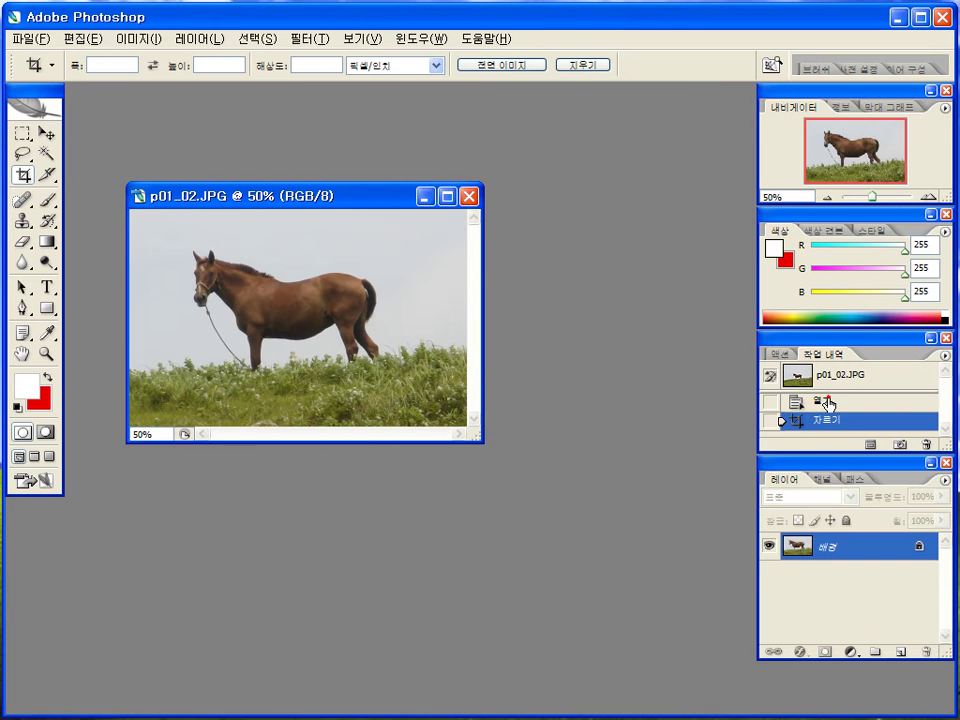
pyautogui.click(828, 401)
pyautogui.click(825, 421)
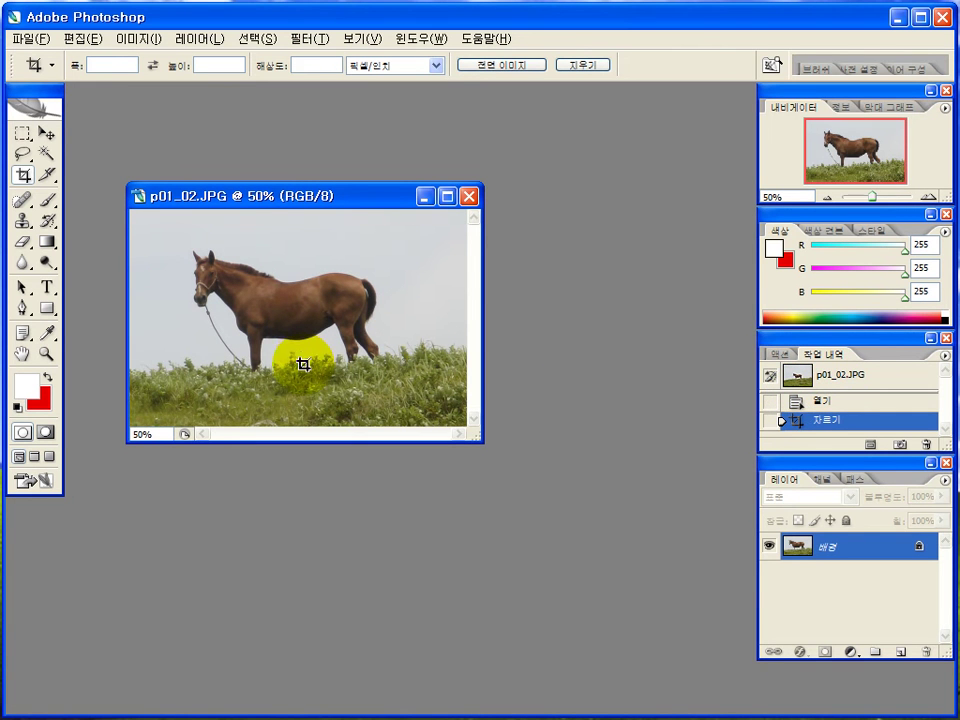
pyautogui.click(824, 402)
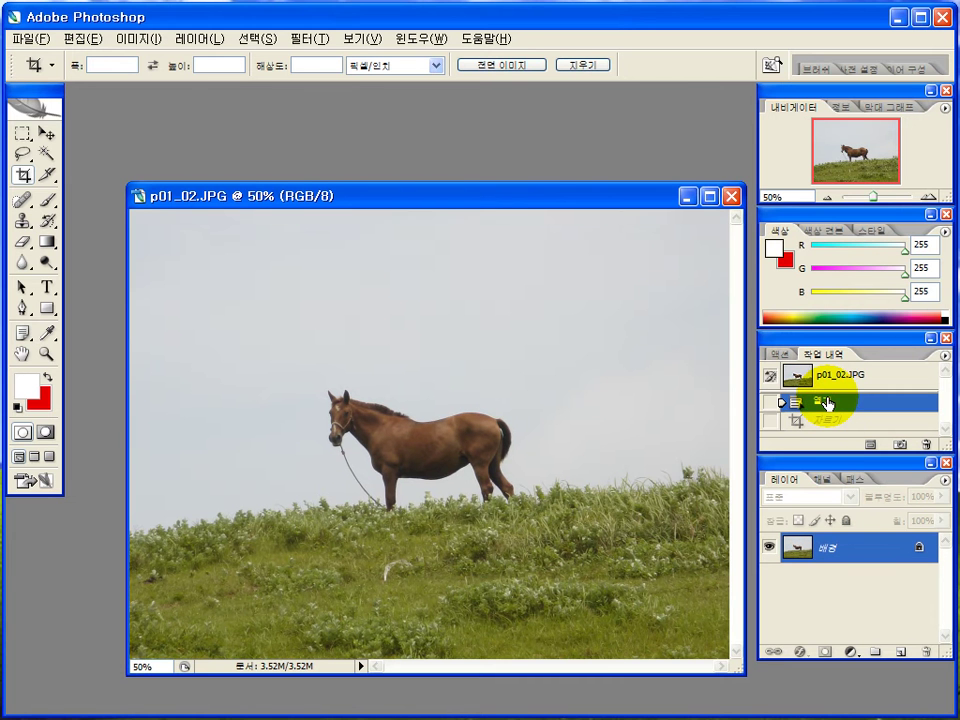
pyautogui.moveTo(510, 197); pyautogui.dragTo(483, 139)
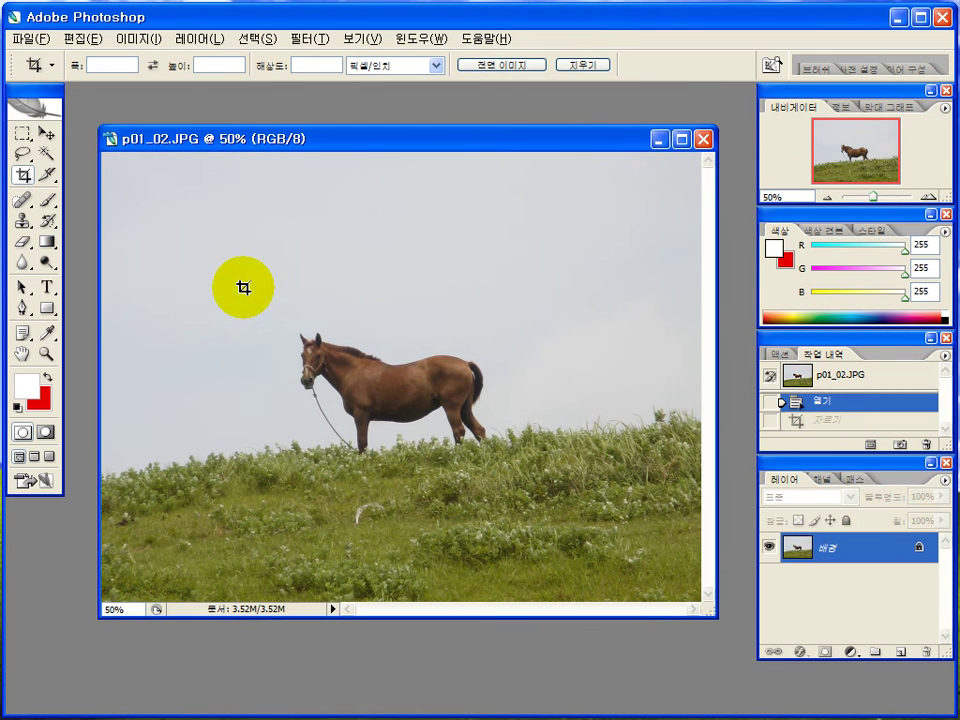
# Step: Crop the photo again to a slightly narrower frame around the horse, and move the resulting image window toward the middle
pyautogui.moveTo(537, 511); pyautogui.dragTo(537, 511)
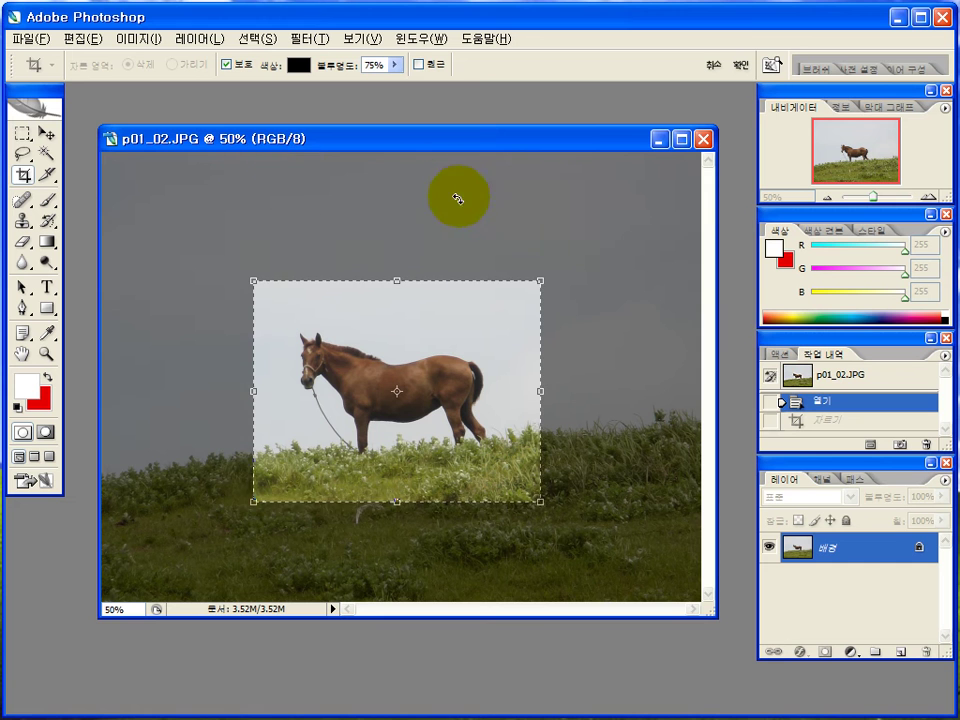
pyautogui.moveTo(516, 318); pyautogui.dragTo(514, 323)
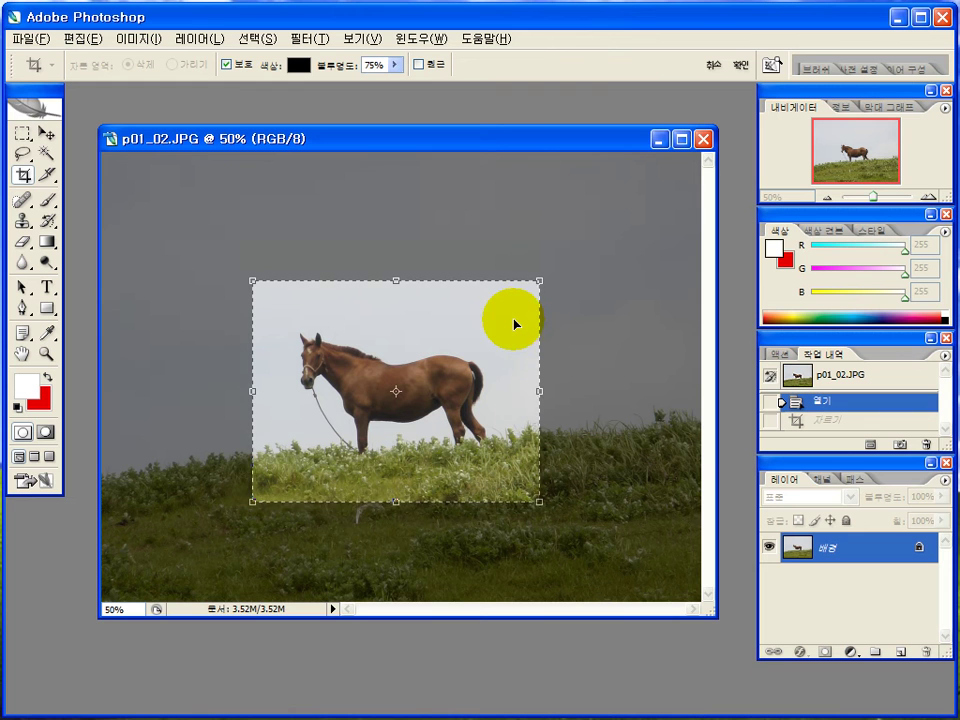
pyautogui.rightClick(508, 328)
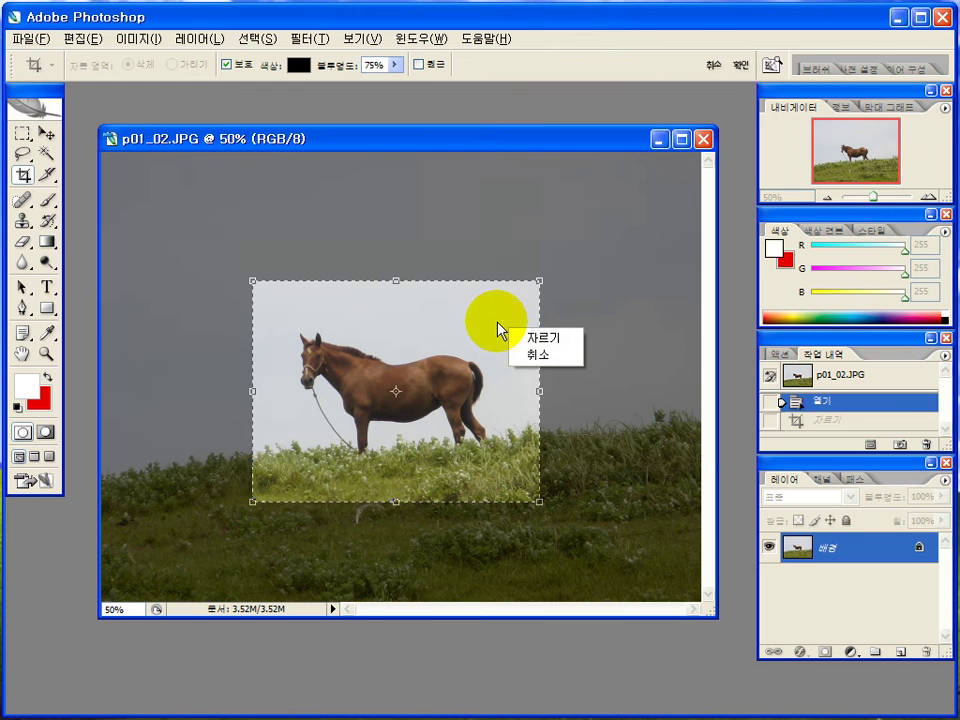
pyautogui.click(497, 323)
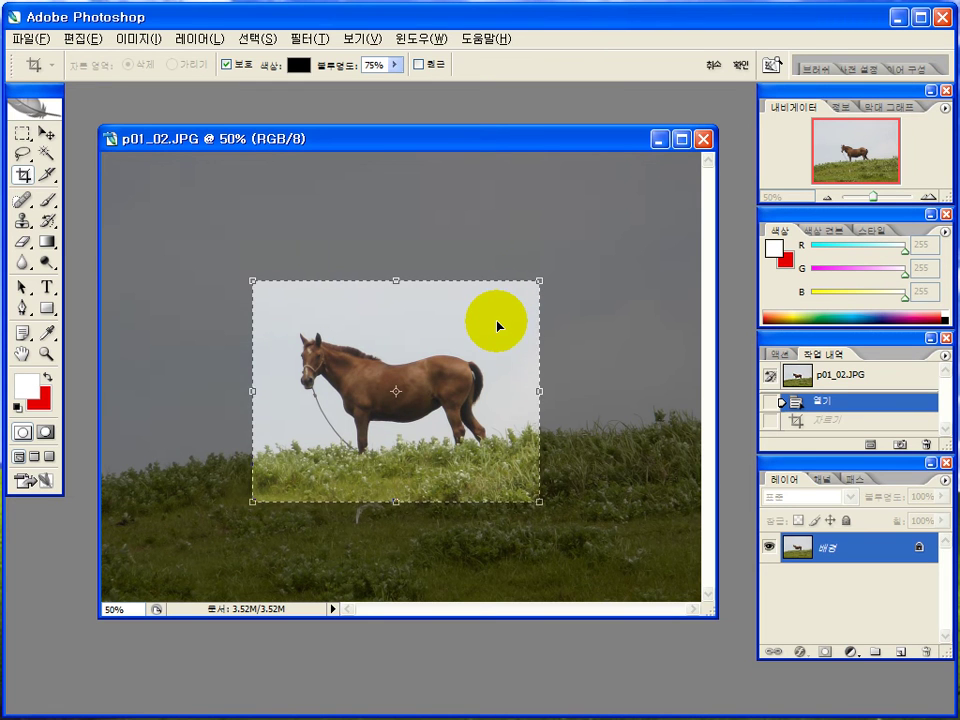
pyautogui.doubleClick(497, 325)
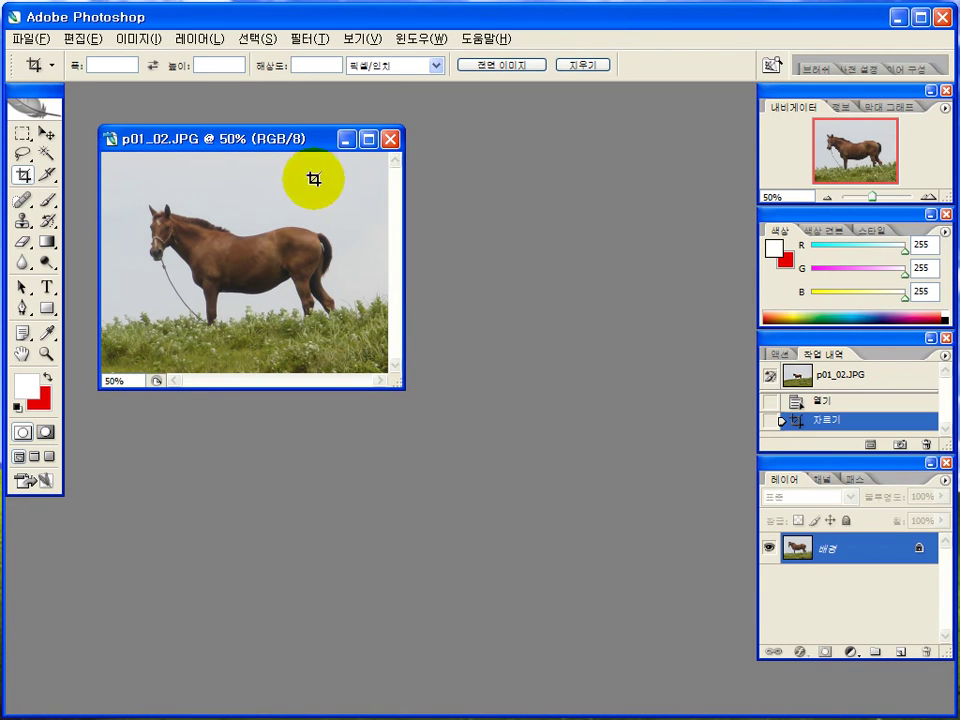
pyautogui.moveTo(294, 152); pyautogui.dragTo(441, 168)
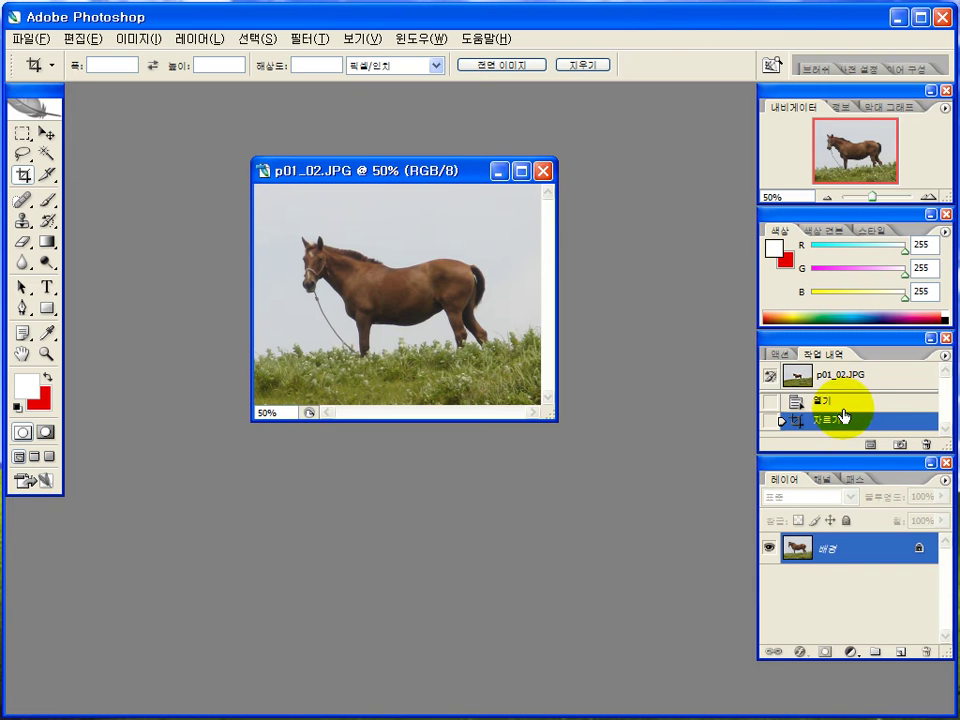
# Step: Return the horse photo to its opened history state and move the full-size image window slightly higher in the workspace
pyautogui.click(810, 401)
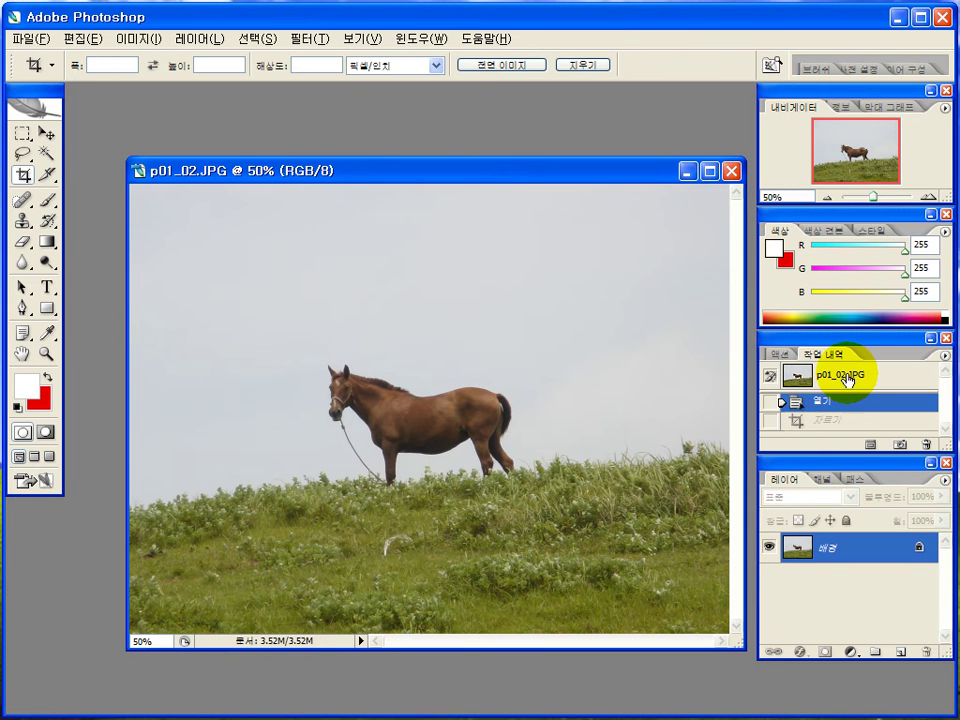
pyautogui.moveTo(588, 175); pyautogui.dragTo(567, 142)
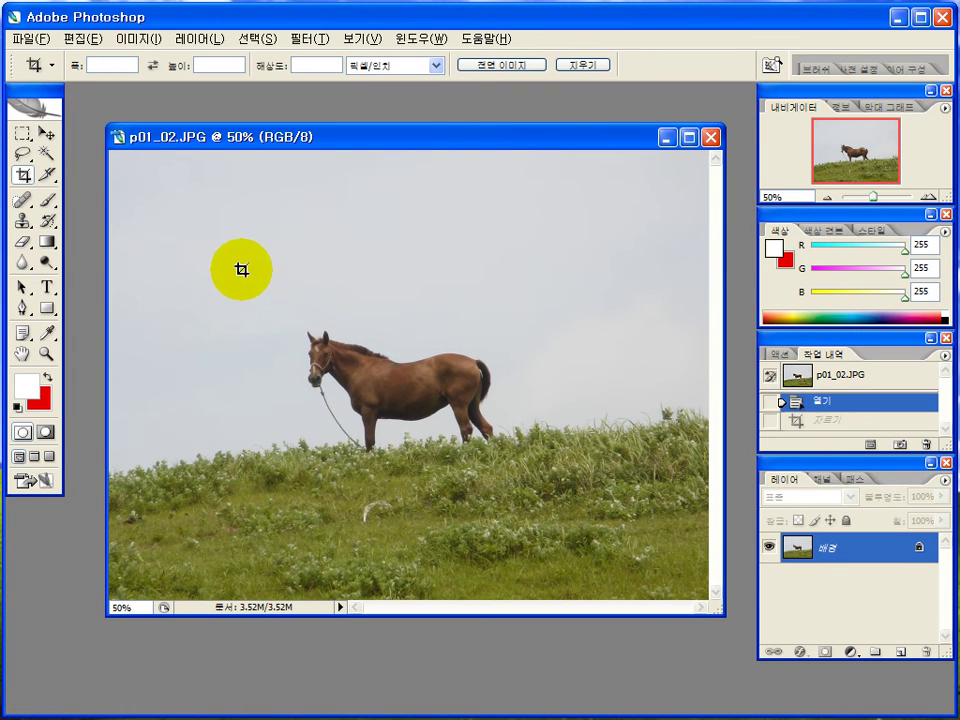
# Step: Outline a crop frame around the horse and nearby grass, and cancel it without cropping
pyautogui.moveTo(238, 272)
pyautogui.mouseDown()
pyautogui.moveTo(252, 316)
pyautogui.moveTo(516, 510)
pyautogui.moveTo(575, 516)
pyautogui.mouseUp()
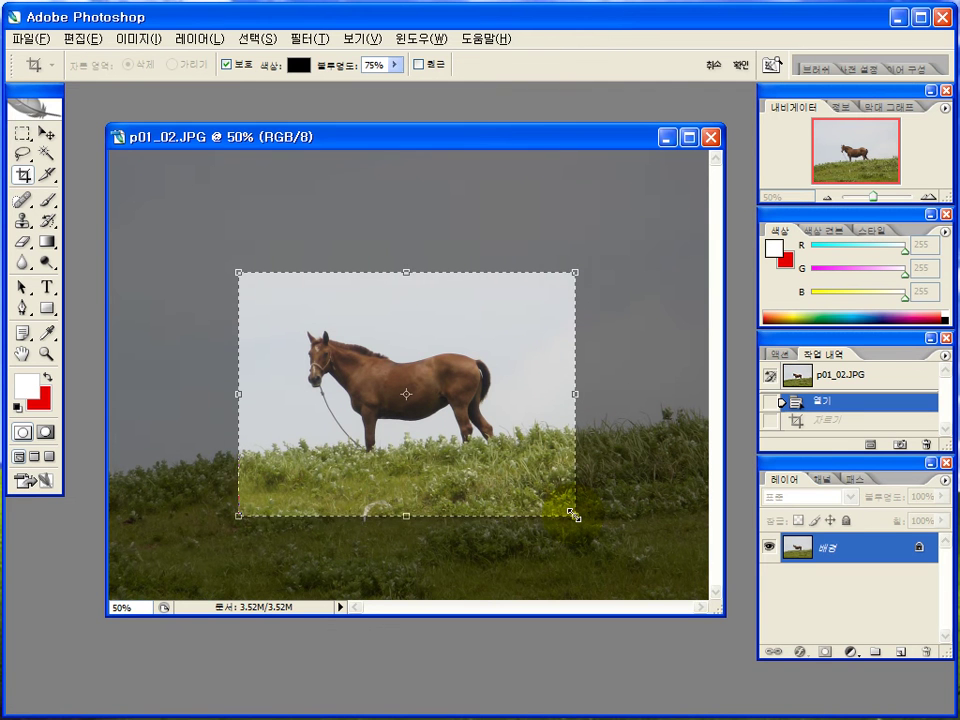
pyautogui.rightClick(502, 322)
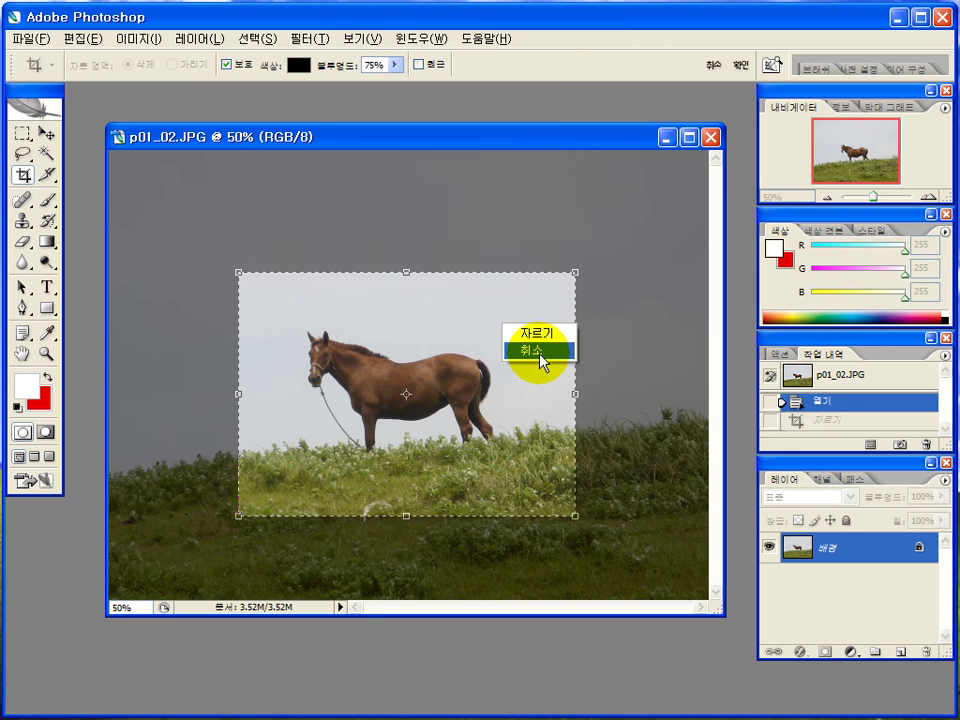
pyautogui.click(478, 302)
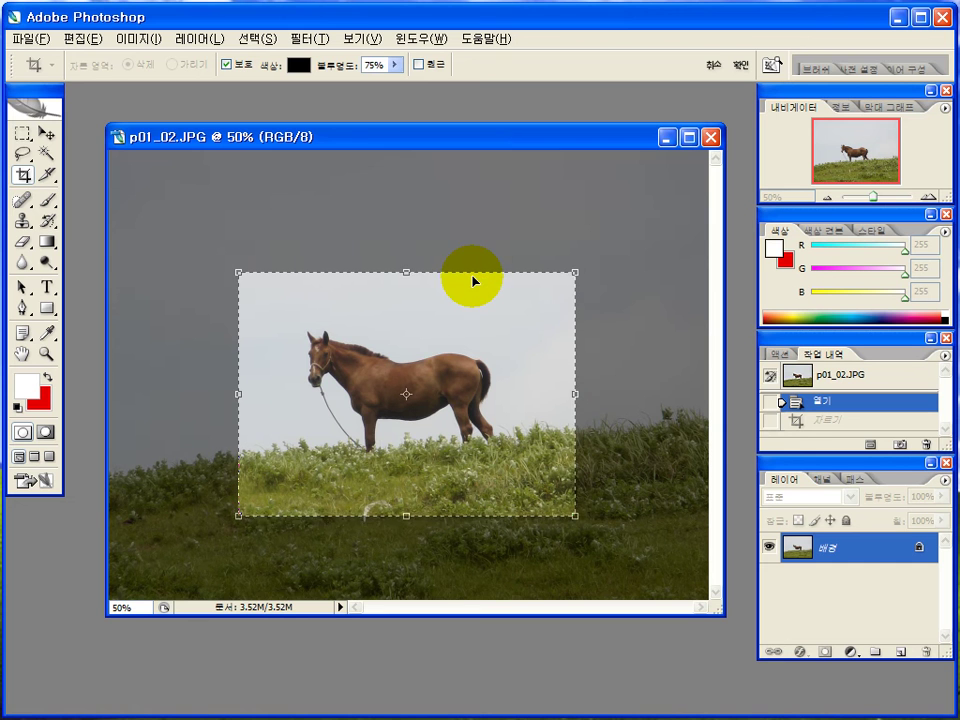
pyautogui.press('Escape')
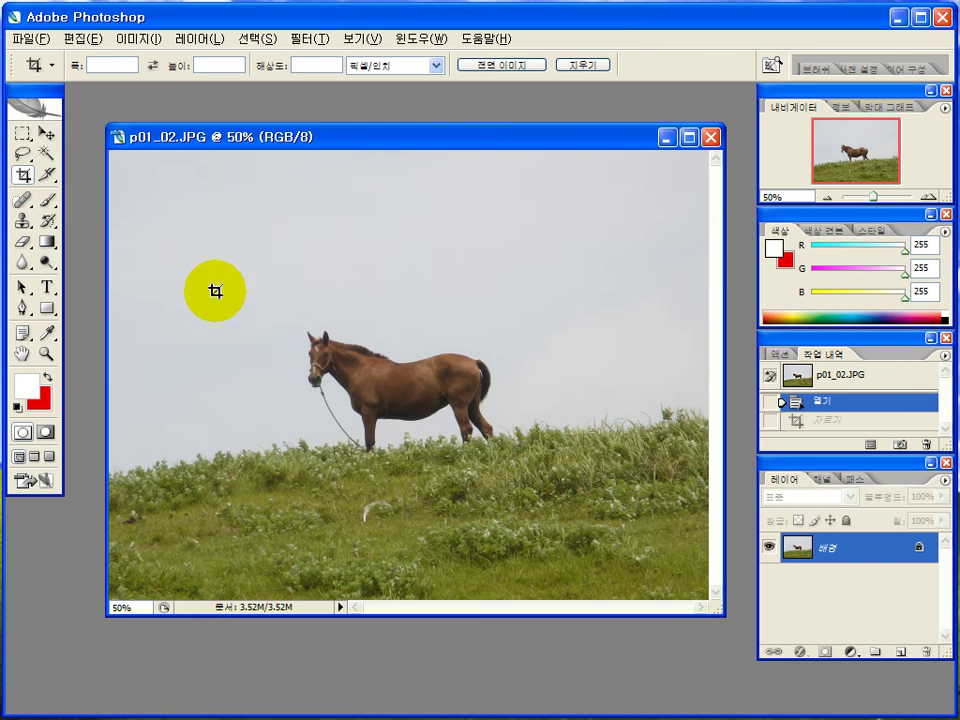
# Step: Crop the photo to a wide, low frame tight around the horse and a strip of grass, shifting the frame slightly before applying it
pyautogui.click(22, 174)
pyautogui.moveTo(261, 309); pyautogui.dragTo(572, 489)
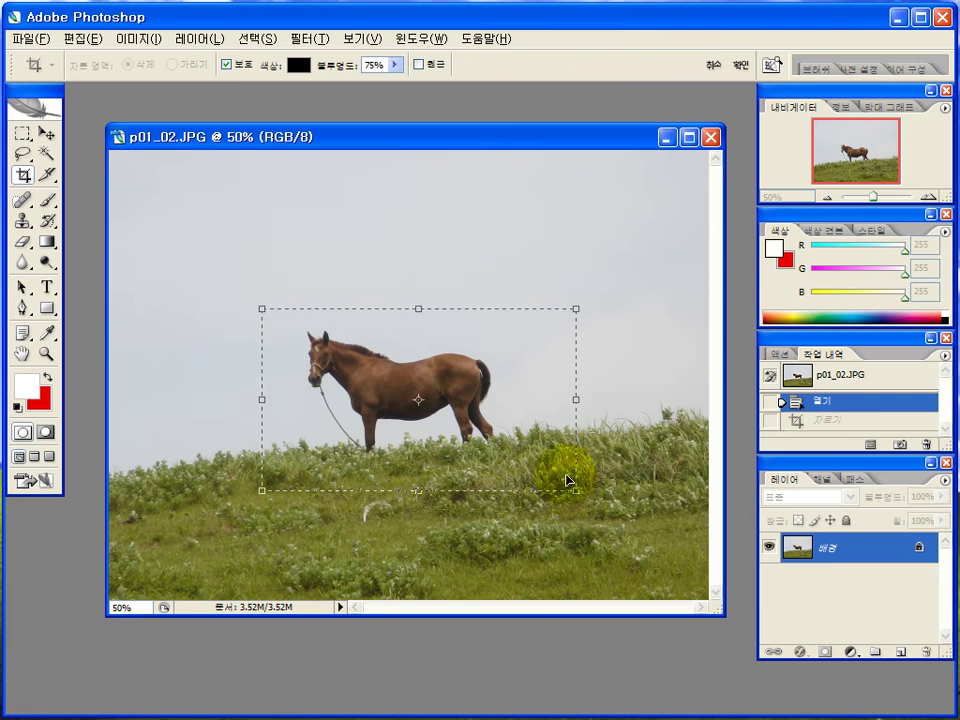
pyautogui.moveTo(542, 444); pyautogui.dragTo(530, 441)
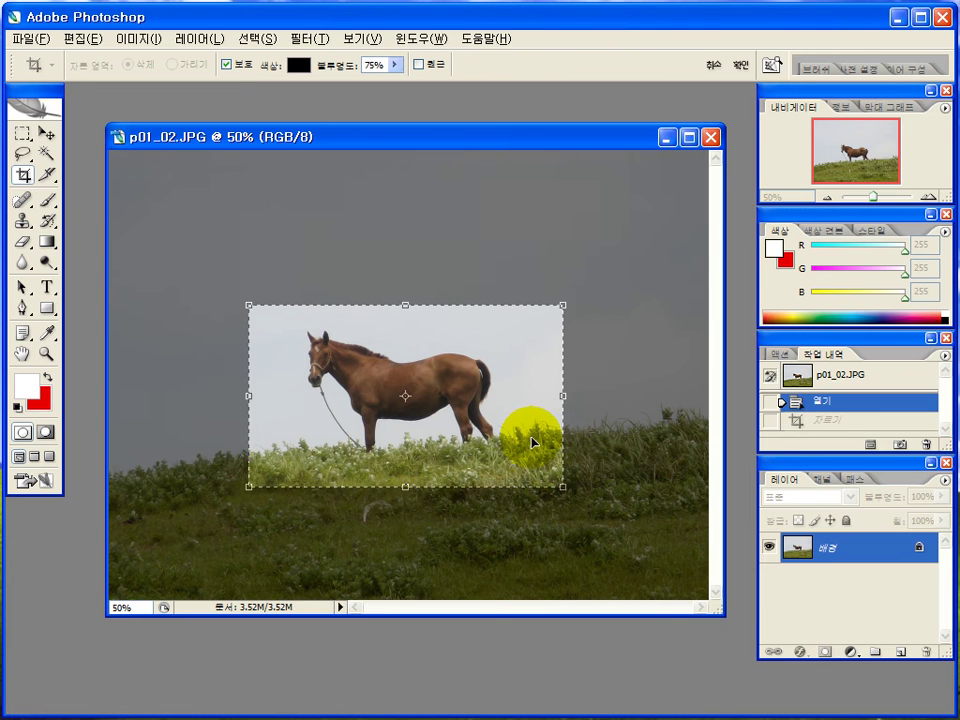
pyautogui.rightClick(494, 321)
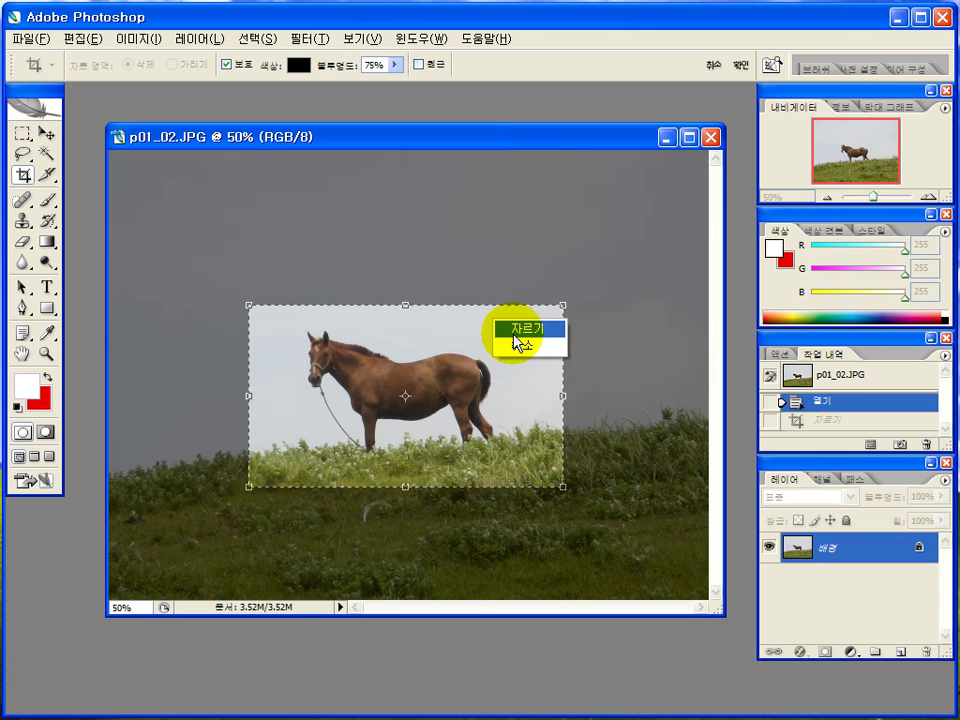
pyautogui.click(528, 391)
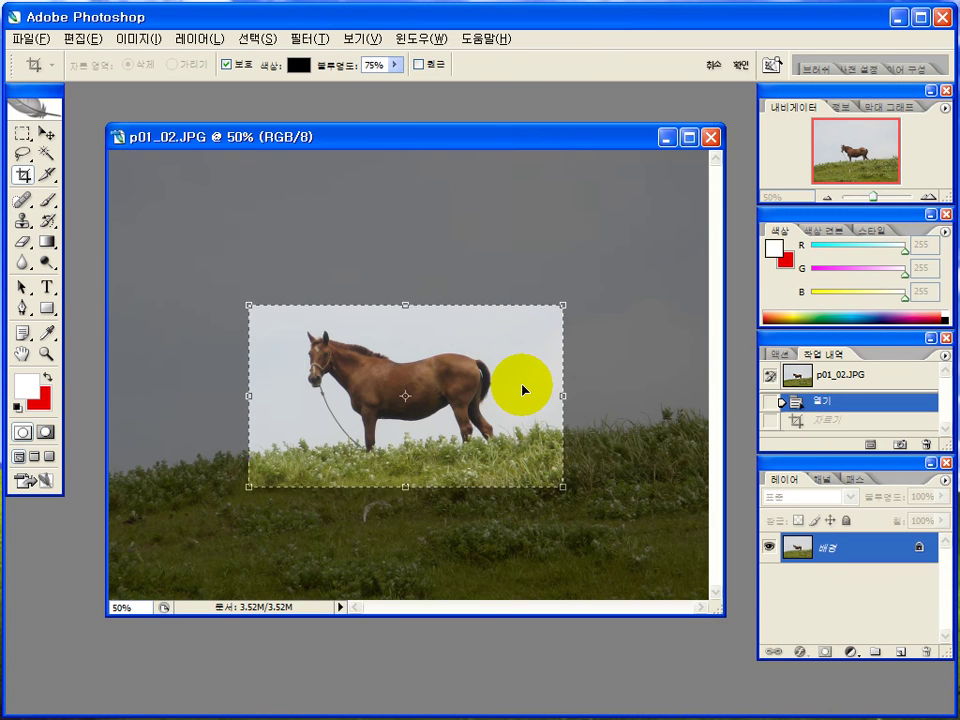
pyautogui.doubleClick(524, 390)
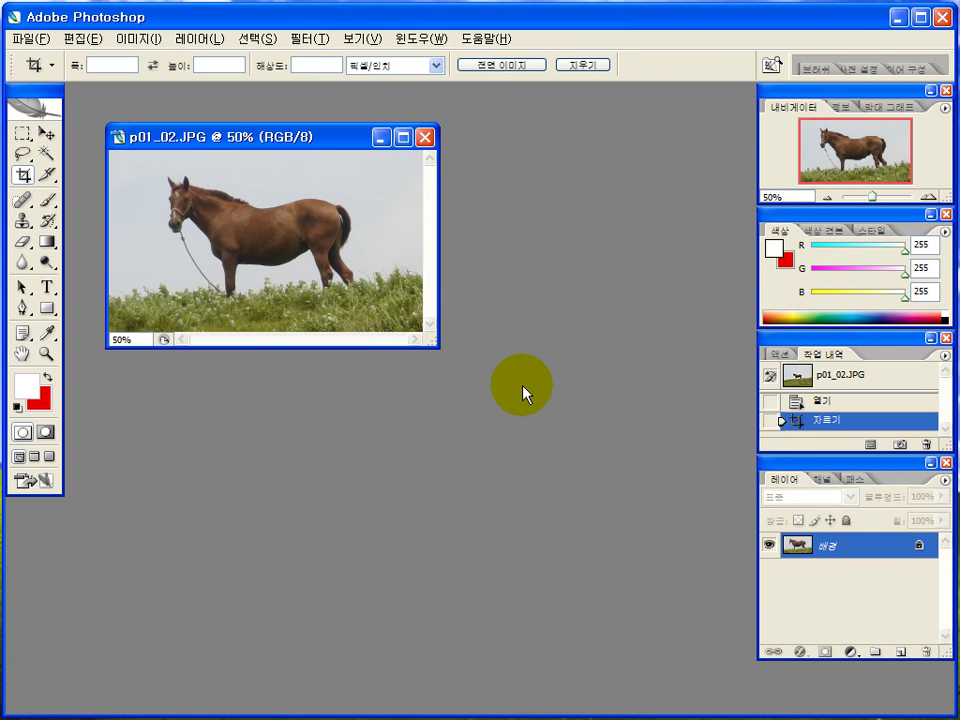
# Step: Start saving the cropped photo under a new name in the 1강 folder, naming the JPEG file p01_02_완성.JPG
pyautogui.click(8, 42)
pyautogui.click(60, 243)
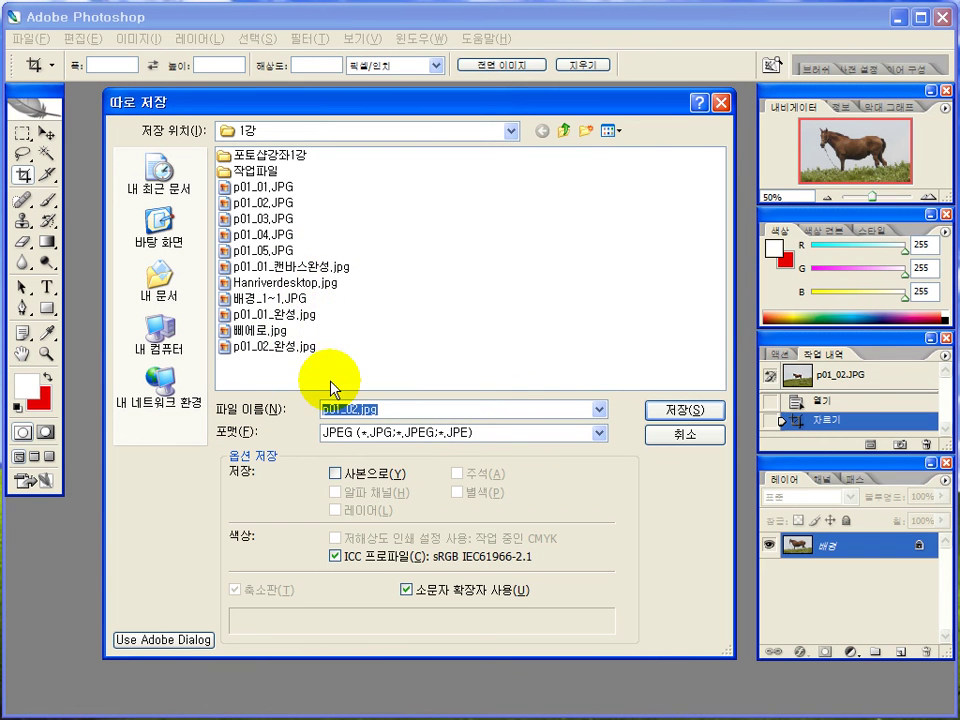
pyautogui.click(266, 349)
pyautogui.press('Tab')
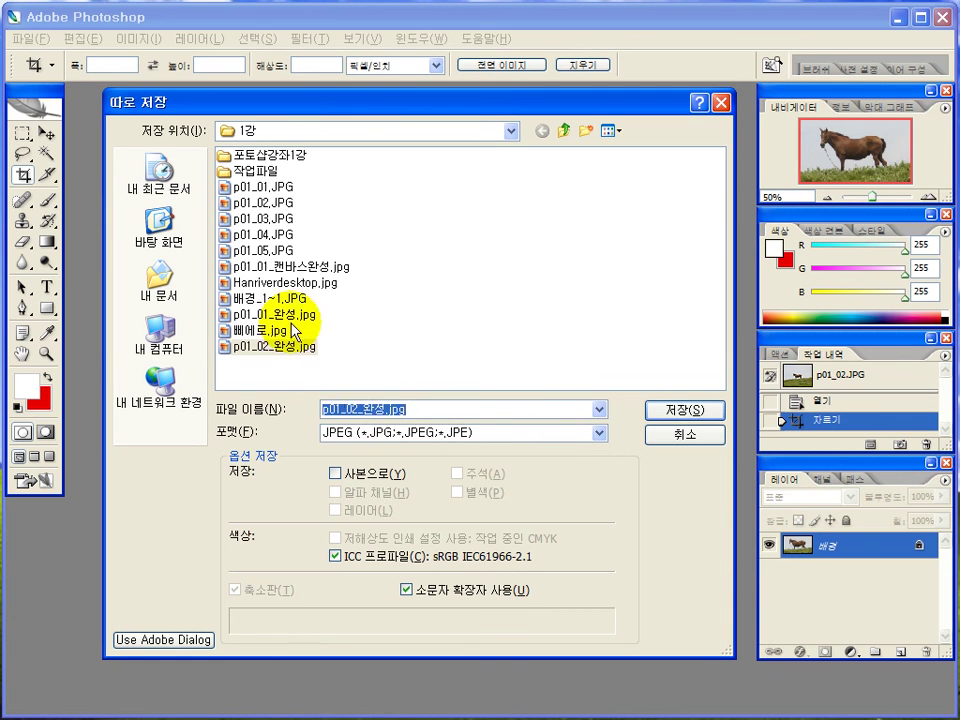
pyautogui.click(253, 204)
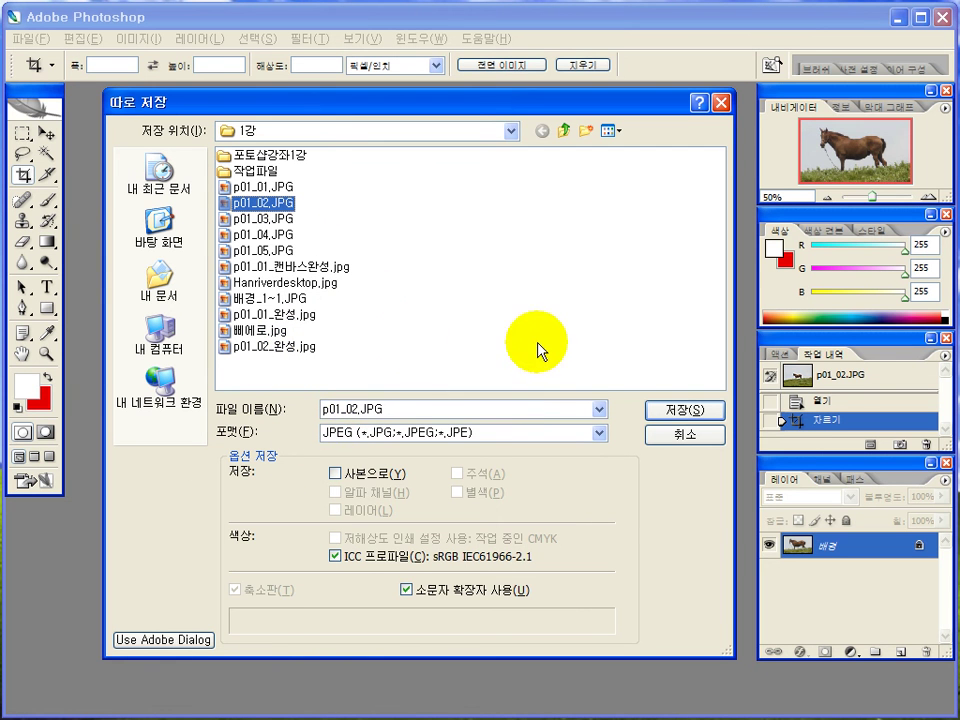
pyautogui.moveTo(358, 107)
pyautogui.mouseDown()
pyautogui.moveTo(355, 152)
pyautogui.moveTo(357, 105)
pyautogui.mouseUp()
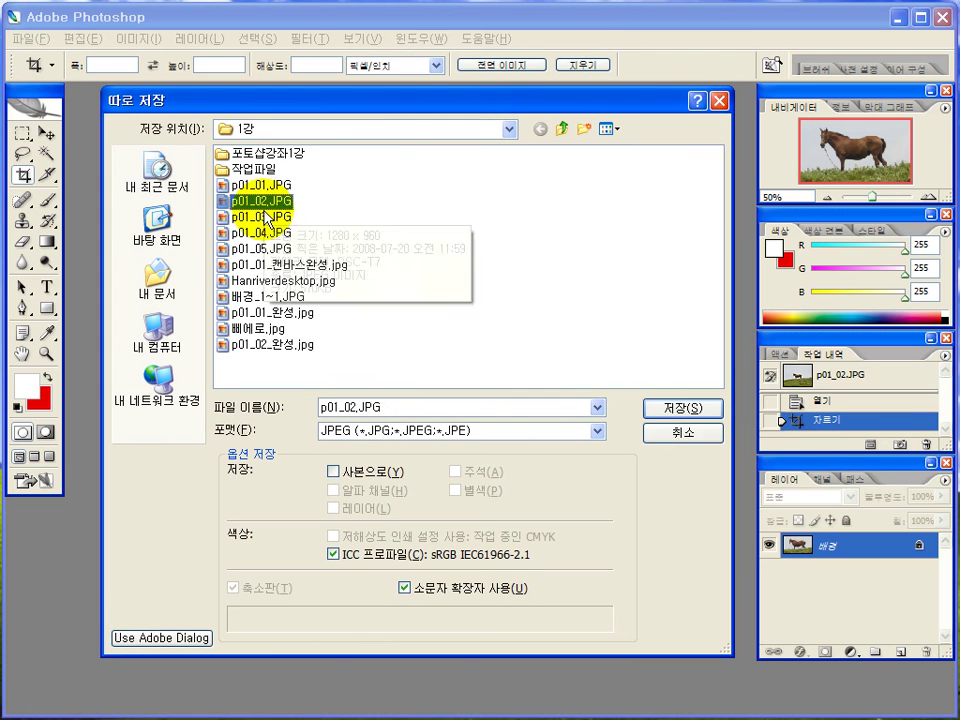
pyautogui.doubleClick(360, 407)
pyautogui.click(353, 407)
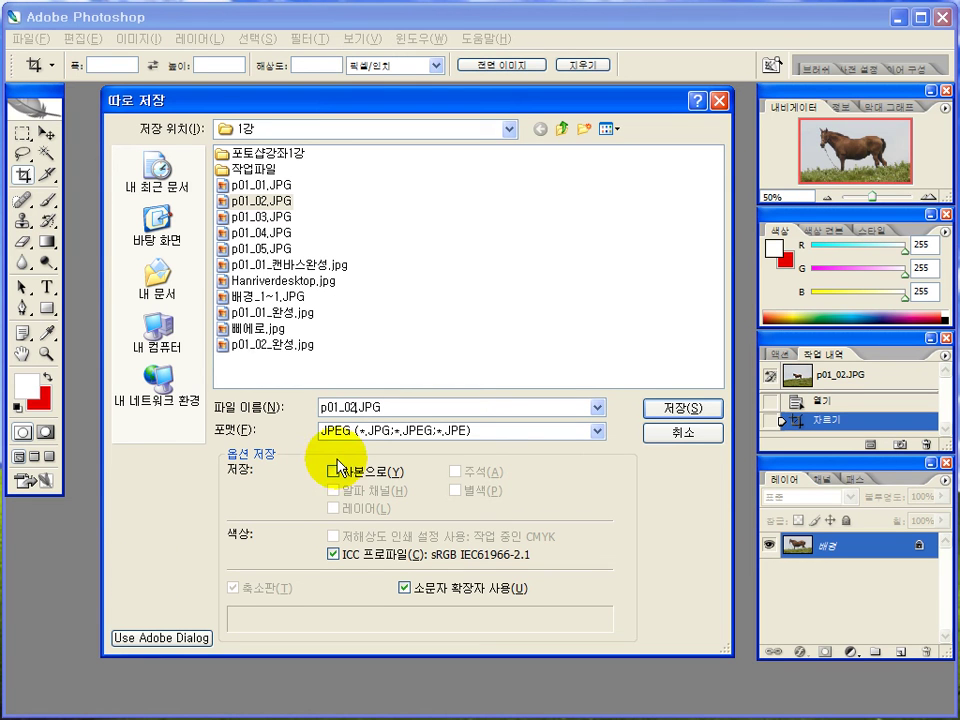
pyautogui.write('_')
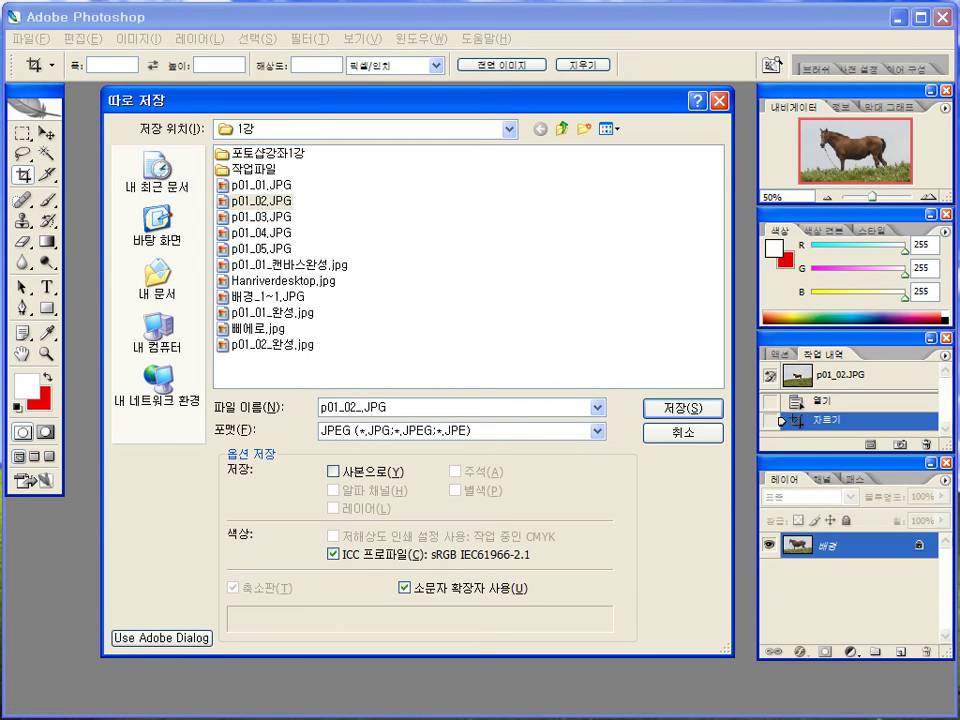
pyautogui.write('완성')
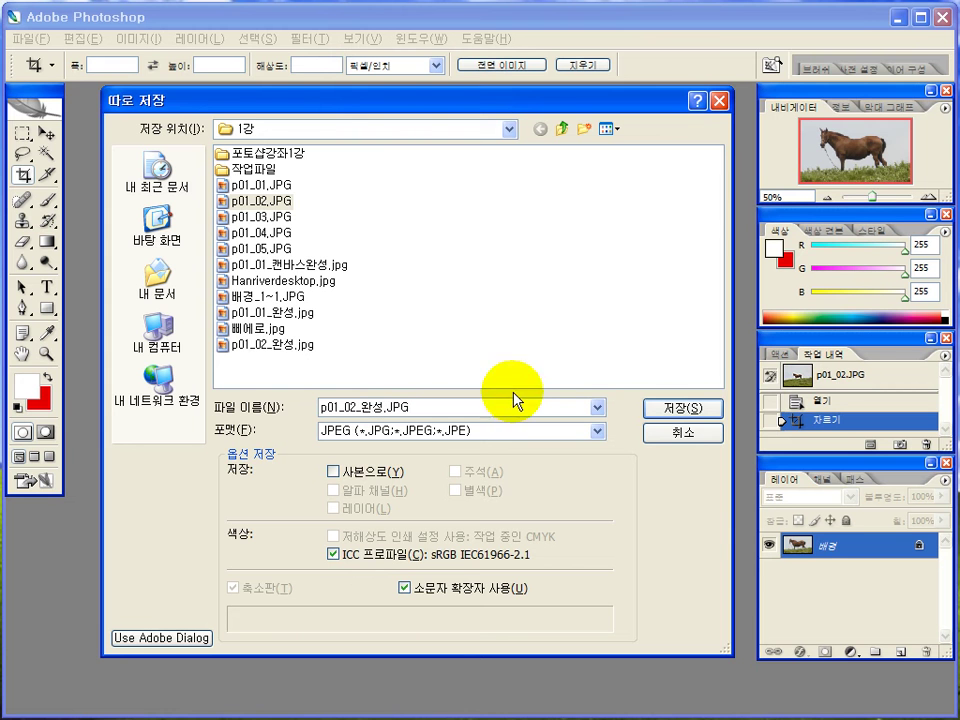
# Step: Save the renamed photo over the existing file with JPEG quality 12 (최대) and the standard baseline format
pyautogui.click(666, 405)
pyautogui.click(638, 468)
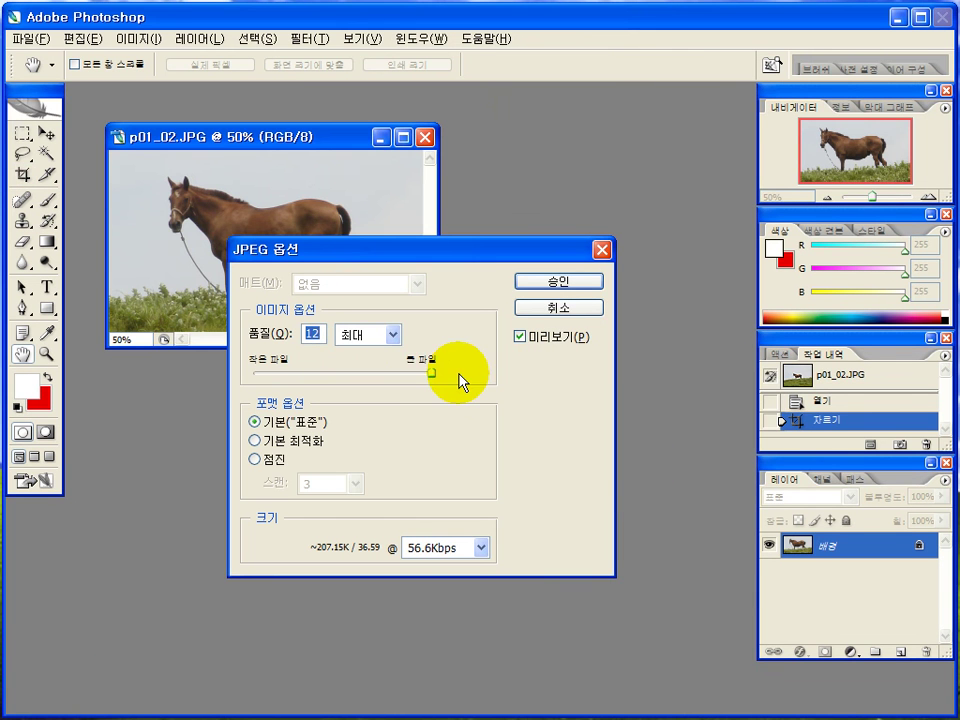
pyautogui.click(570, 286)
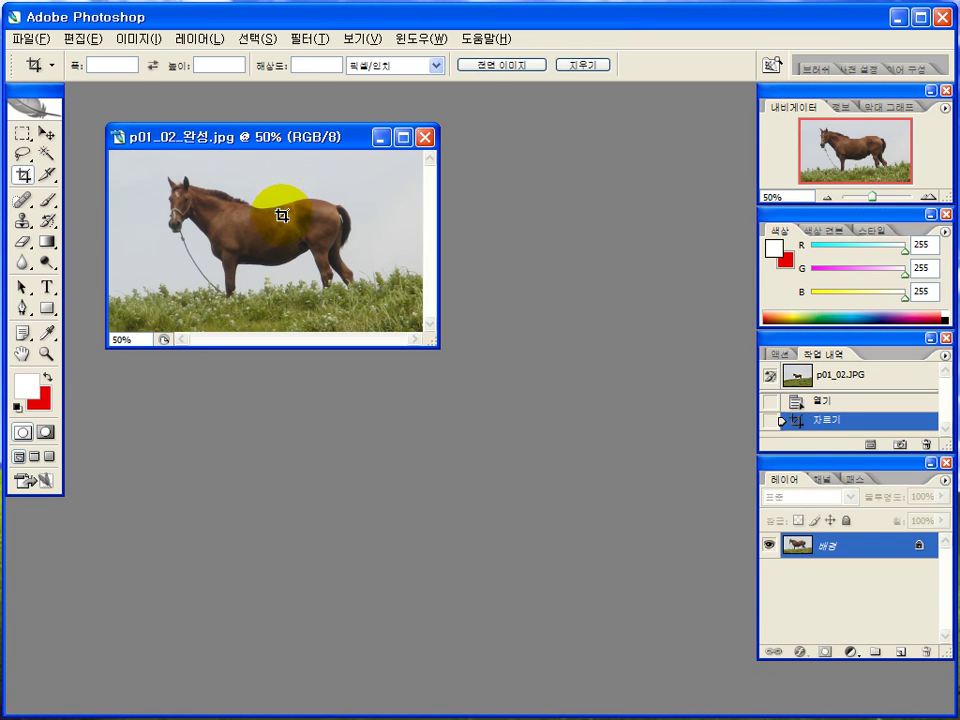
# Step: Close the horse photo, open Hanriverdesktop.jpg, and move its image window lower in the workspace
pyautogui.click(426, 139)
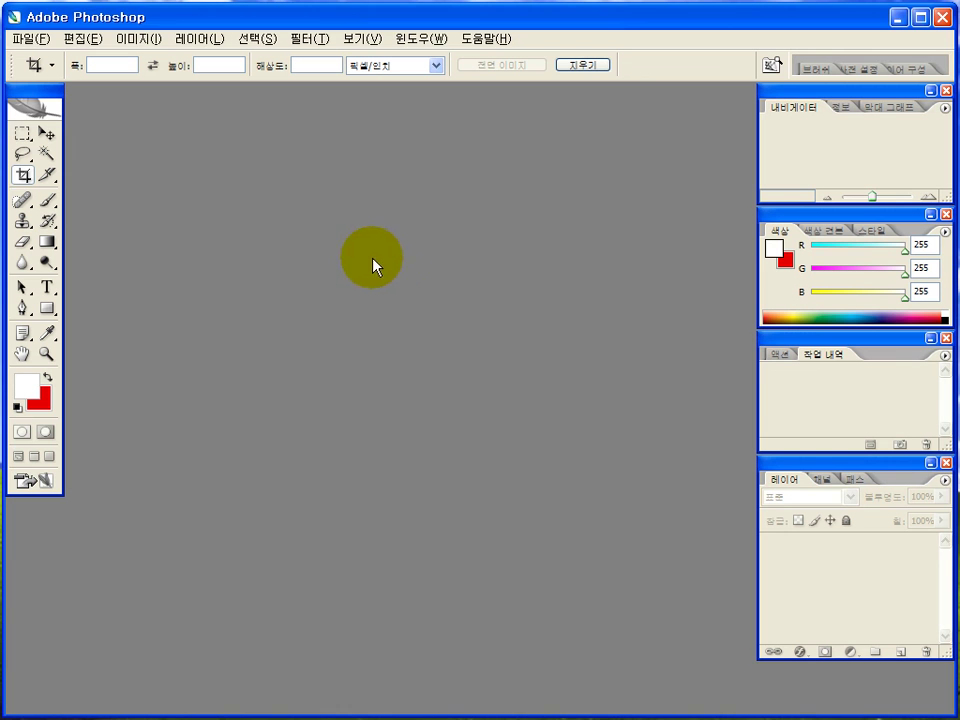
pyautogui.doubleClick(372, 263)
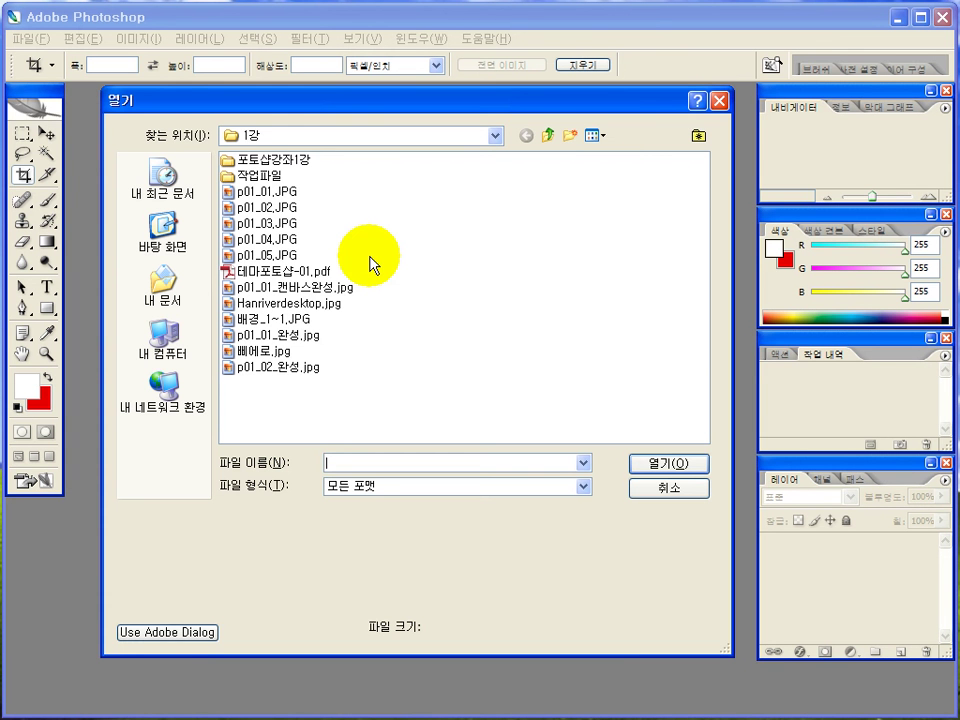
pyautogui.click(296, 305)
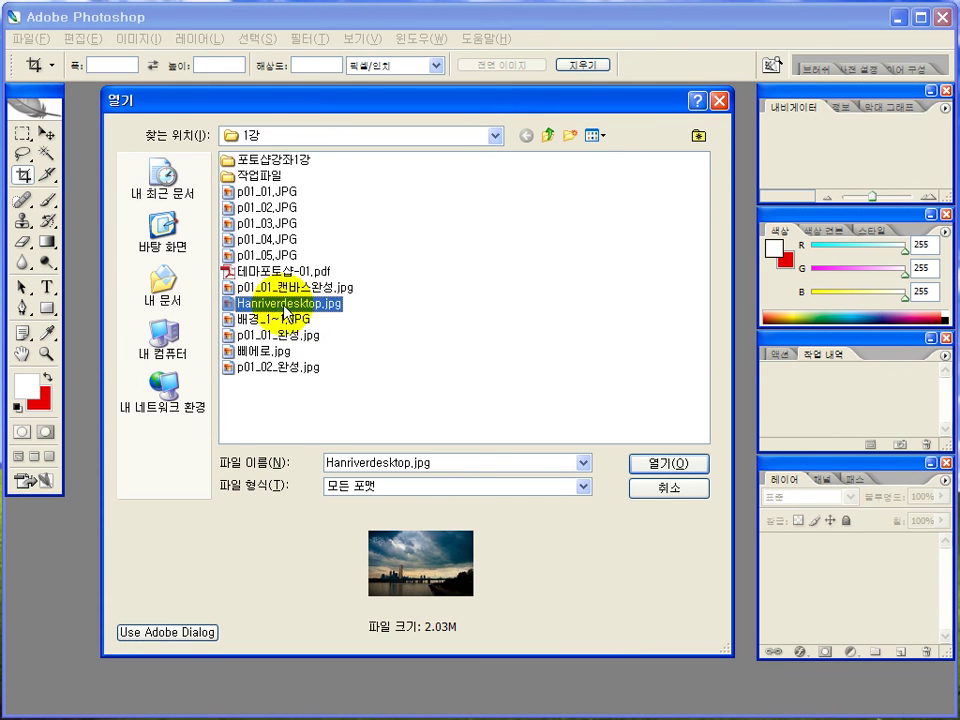
pyautogui.click(668, 465)
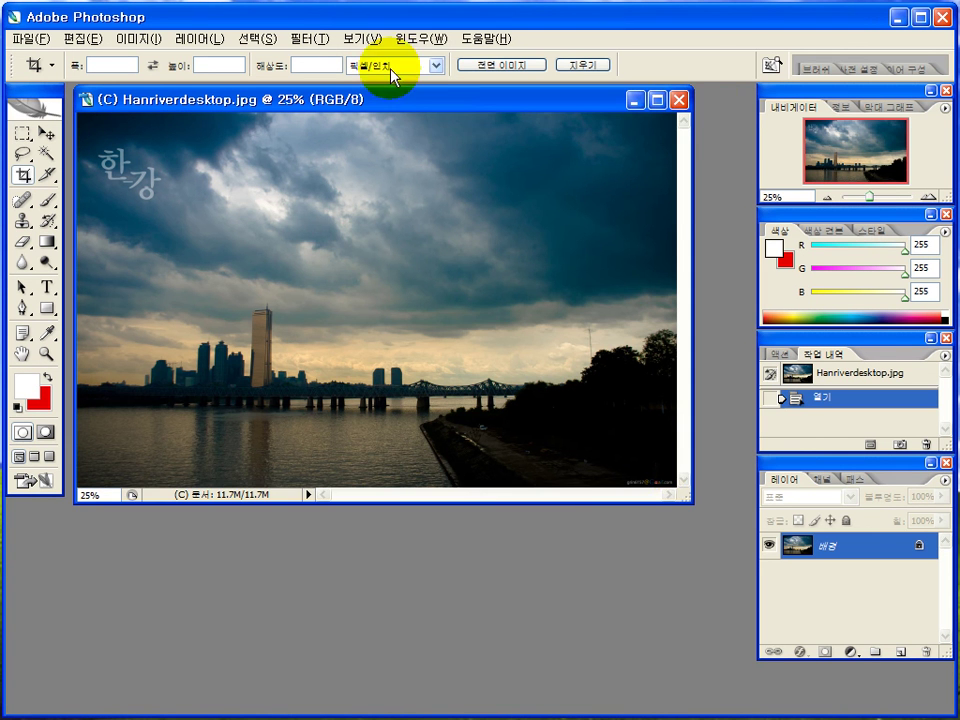
pyautogui.moveTo(389, 100); pyautogui.dragTo(411, 174)
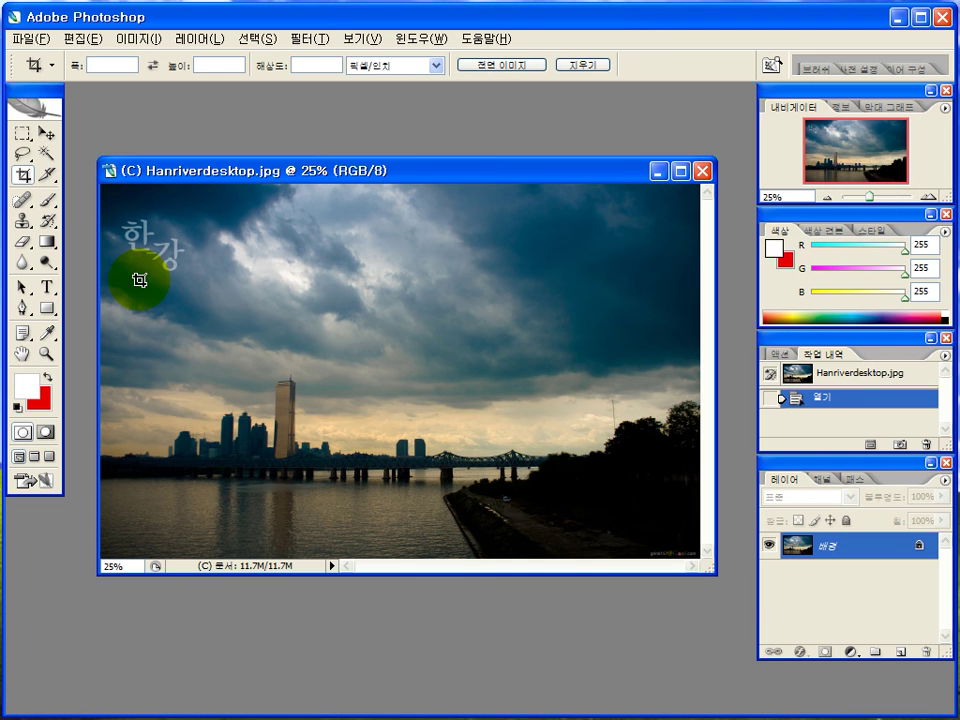
# Step: Draw a crop frame over the skyline and river below the 한강 lettering, and enable the frame's Perspective option
pyautogui.moveTo(135, 281); pyautogui.dragTo(537, 513)
pyautogui.moveTo(558, 535); pyautogui.dragTo(559, 536)
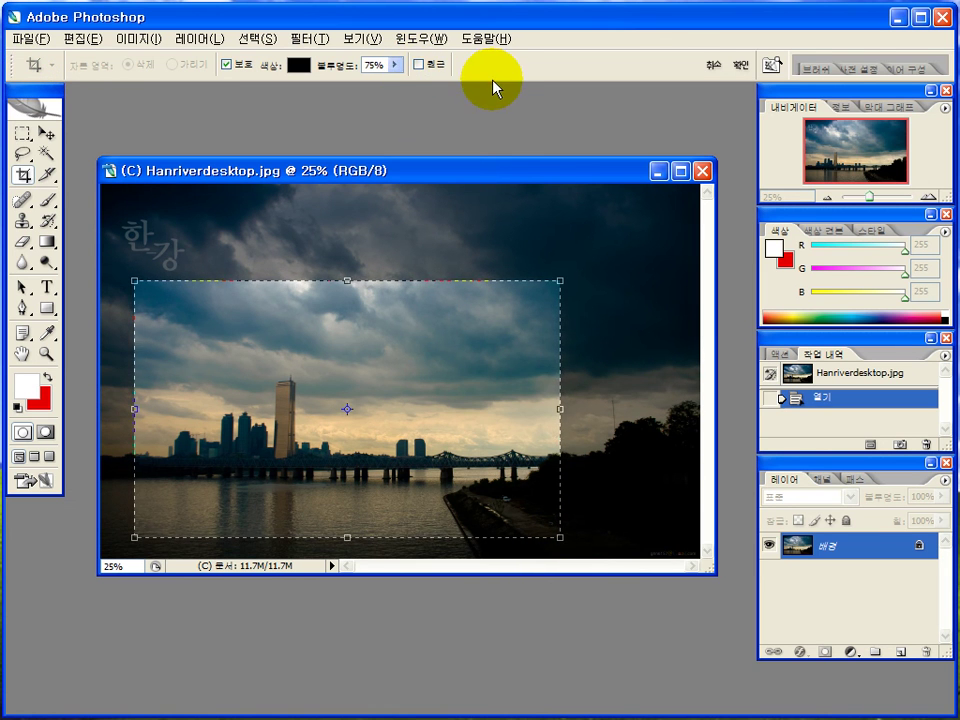
pyautogui.click(419, 64)
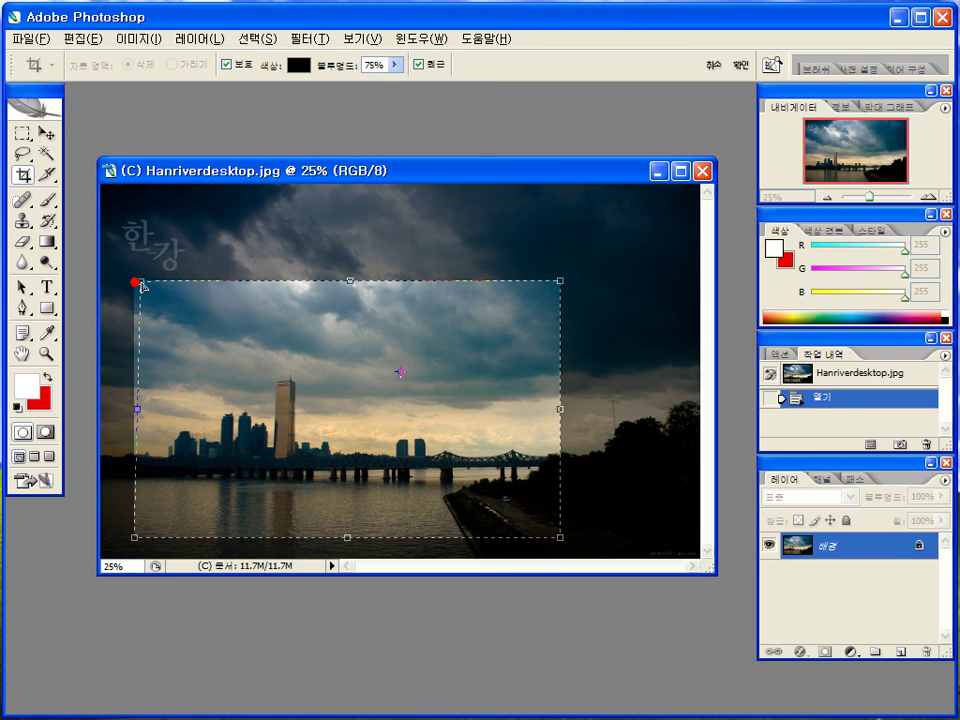
# Step: Pull the crop frame's two upper corners inward and fine-tune the corners to form a trapezoid narrowing toward the sky
pyautogui.moveTo(138, 283); pyautogui.dragTo(192, 284)
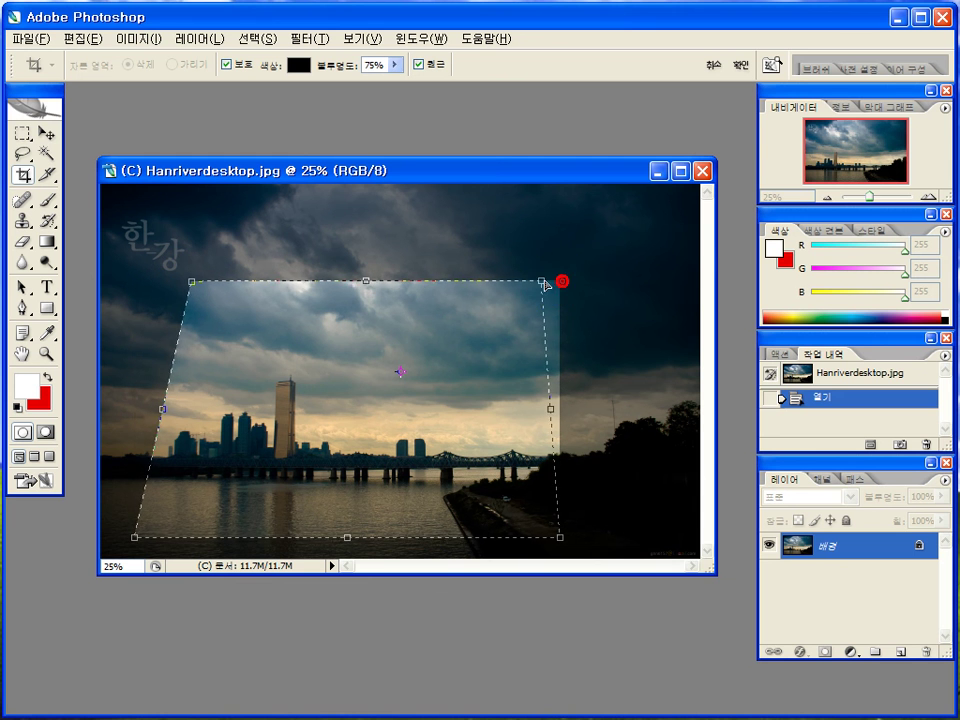
pyautogui.moveTo(544, 284); pyautogui.dragTo(490, 284)
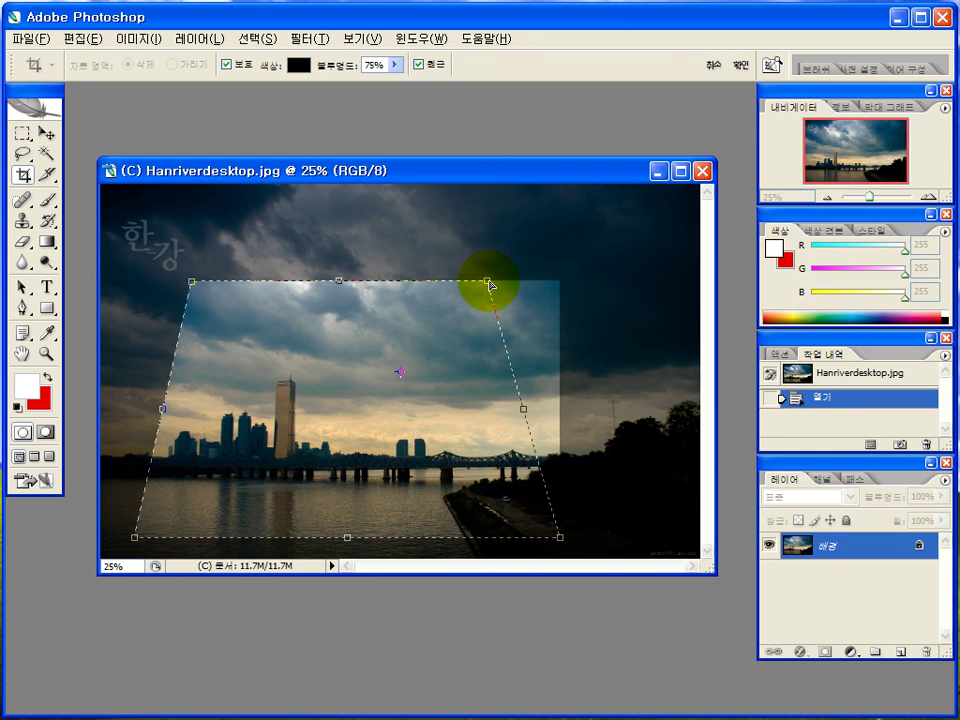
pyautogui.moveTo(491, 285)
pyautogui.mouseDown()
pyautogui.moveTo(555, 285)
pyautogui.moveTo(478, 284)
pyautogui.moveTo(497, 283)
pyautogui.mouseUp()
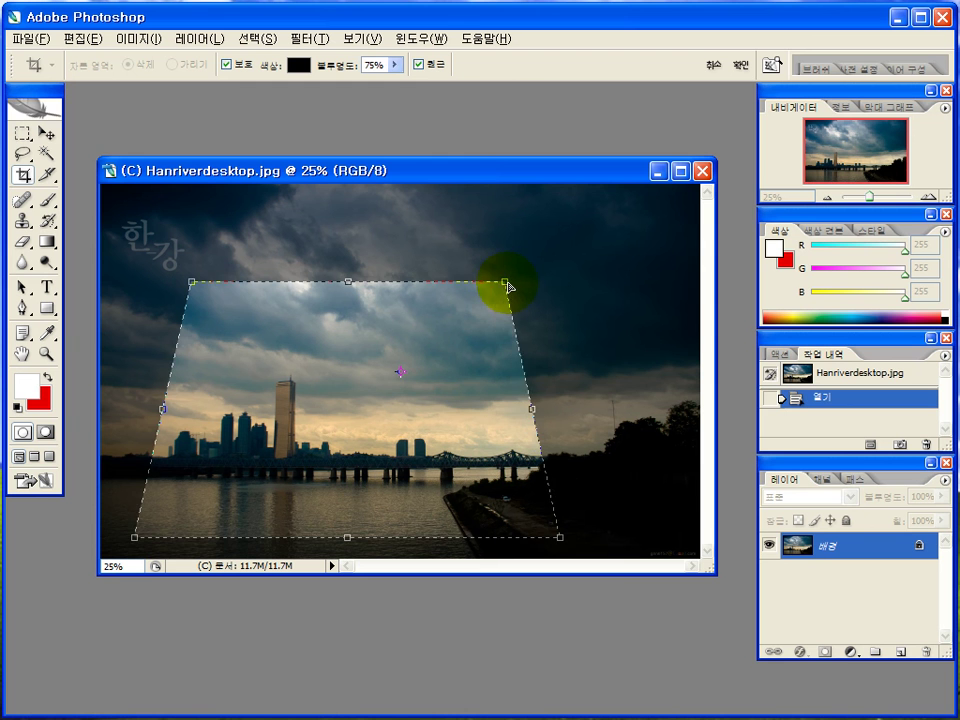
pyautogui.moveTo(503, 494); pyautogui.dragTo(505, 513)
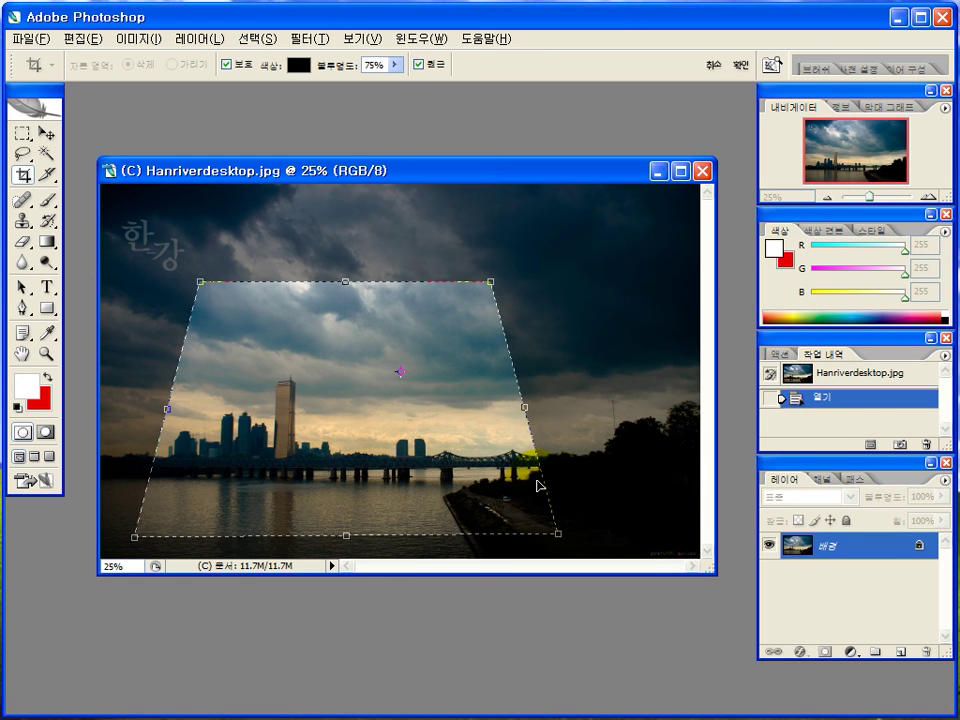
# Step: Apply the perspective crop to the river photo and look over the stretched skyline
pyautogui.press('Return')
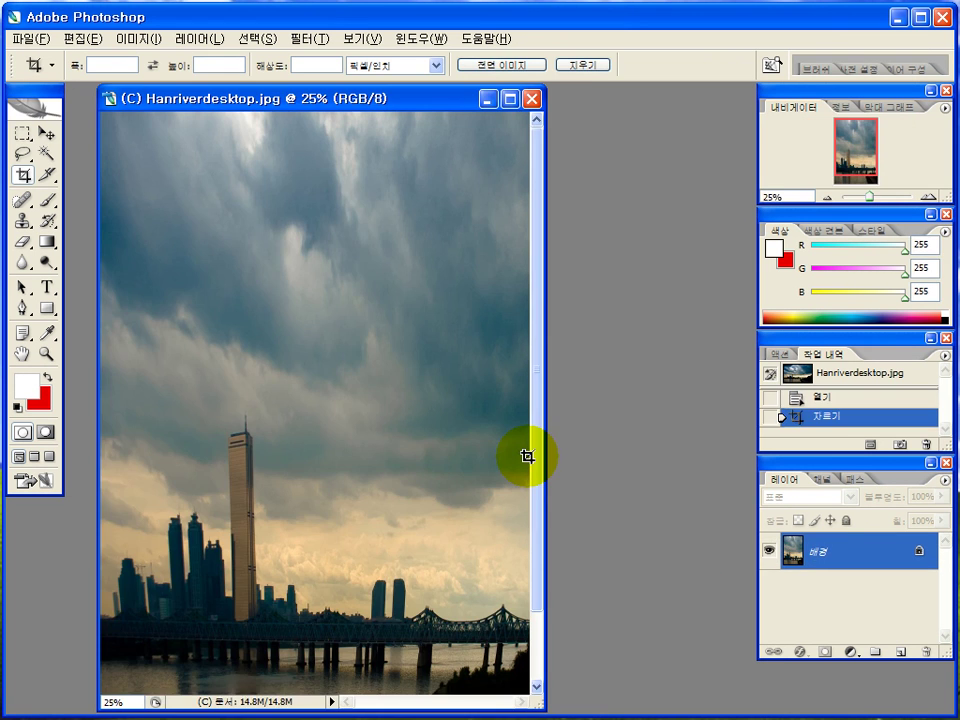
pyautogui.scroll(-3, 546, 456)
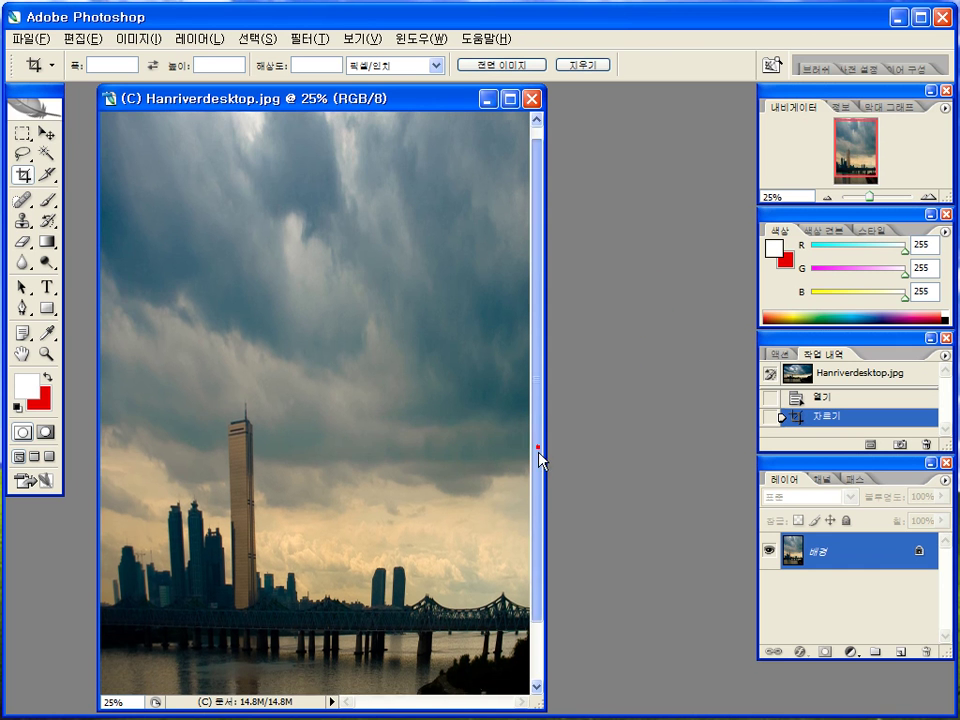
pyautogui.scroll(2, 546, 456)
pyautogui.scroll(-1, 546, 455)
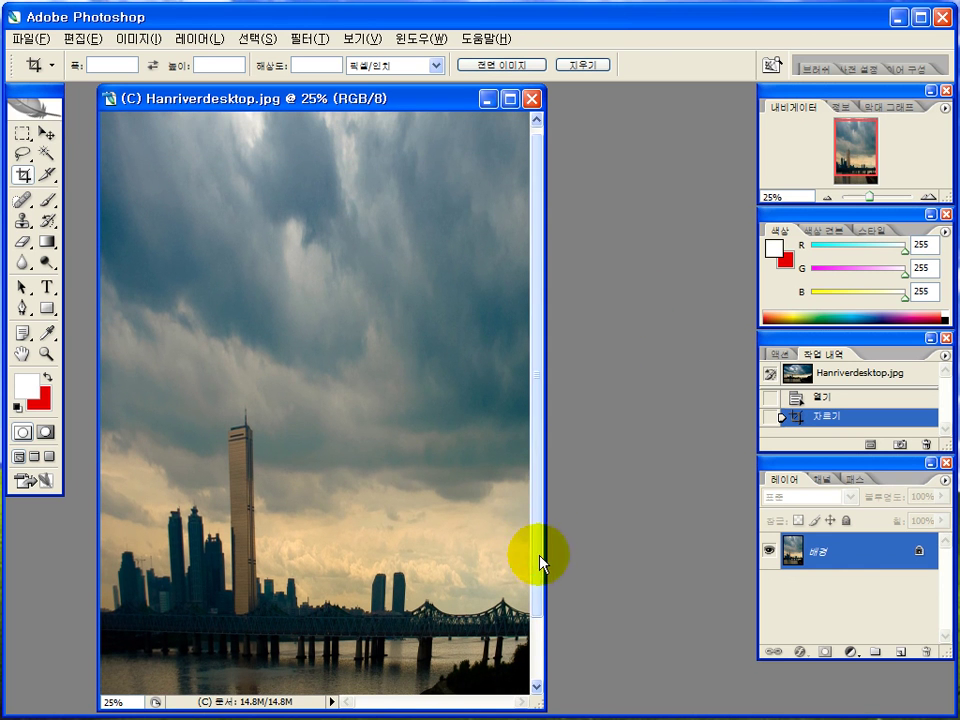
pyautogui.moveTo(540, 560); pyautogui.dragTo(544, 444)
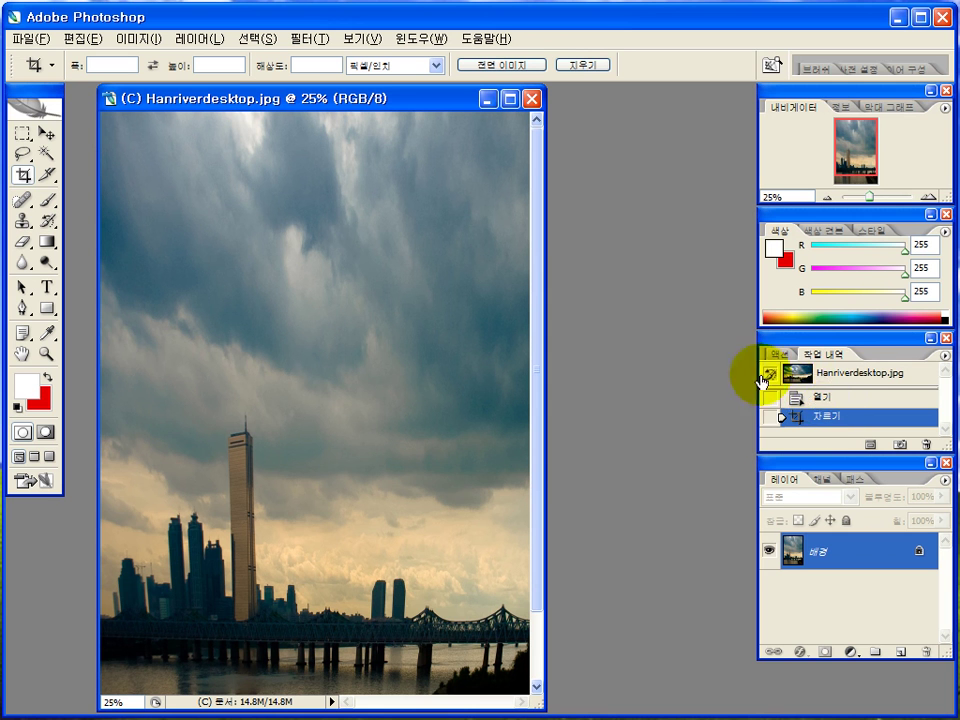
# Step: Revert the river photo to its opened state and crop it around the skyline and river with the Perspective option turned off
pyautogui.click(822, 403)
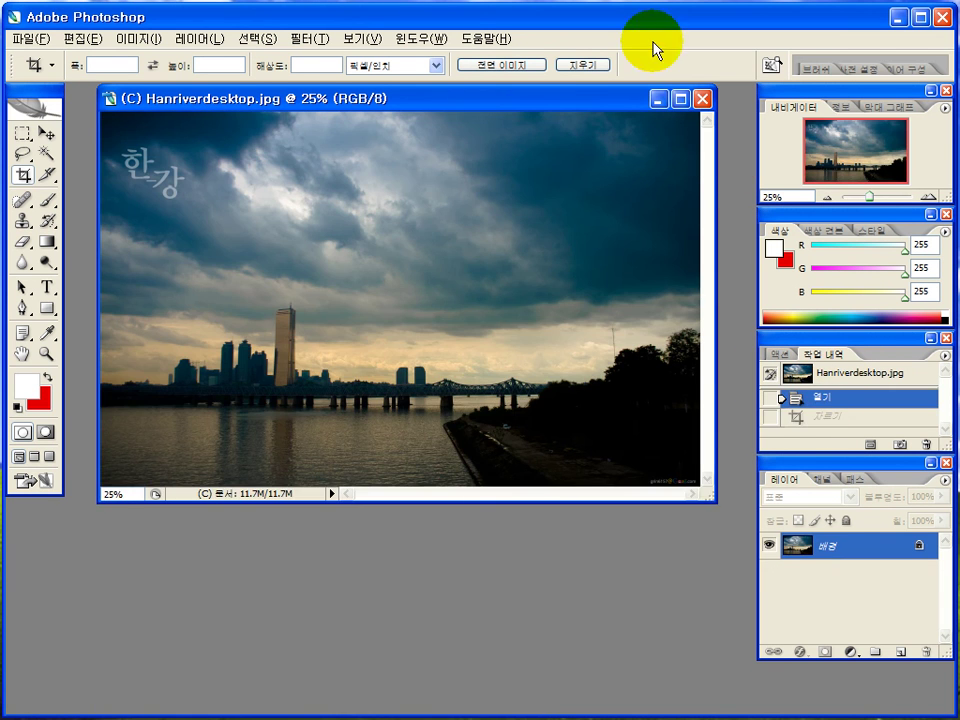
pyautogui.moveTo(540, 108)
pyautogui.mouseDown()
pyautogui.moveTo(540, 139)
pyautogui.moveTo(532, 117)
pyautogui.mouseUp()
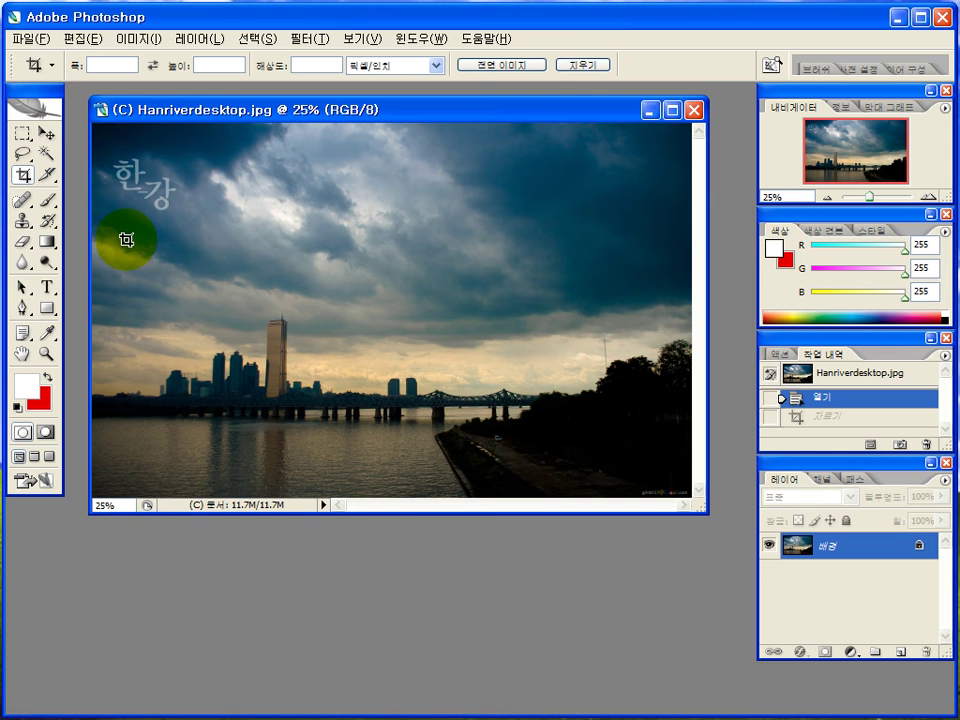
pyautogui.moveTo(122, 241); pyautogui.dragTo(509, 472)
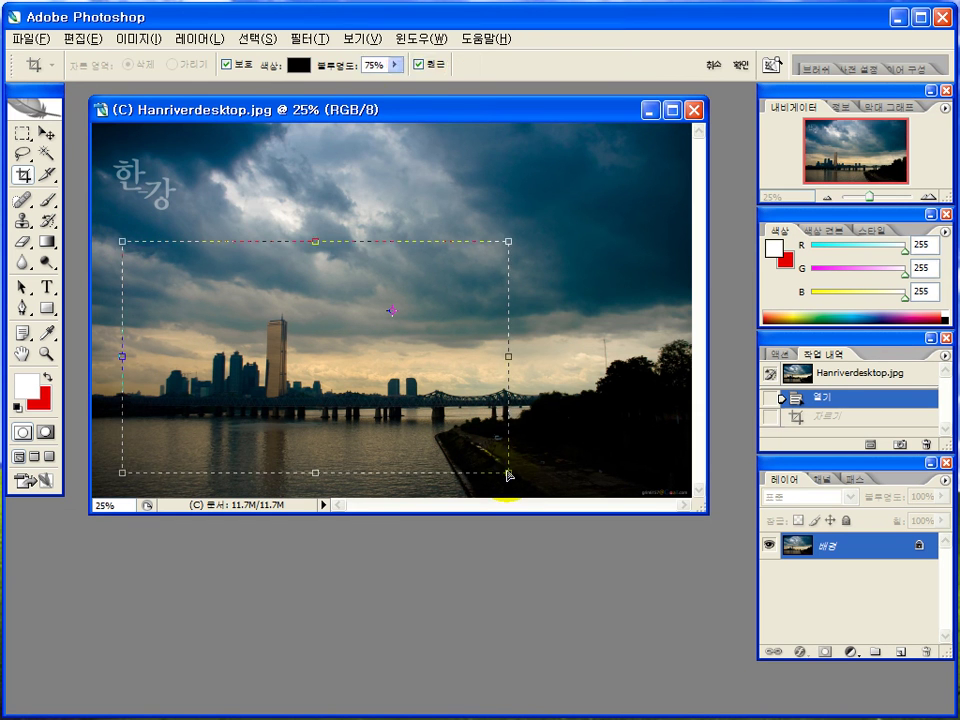
pyautogui.click(418, 65)
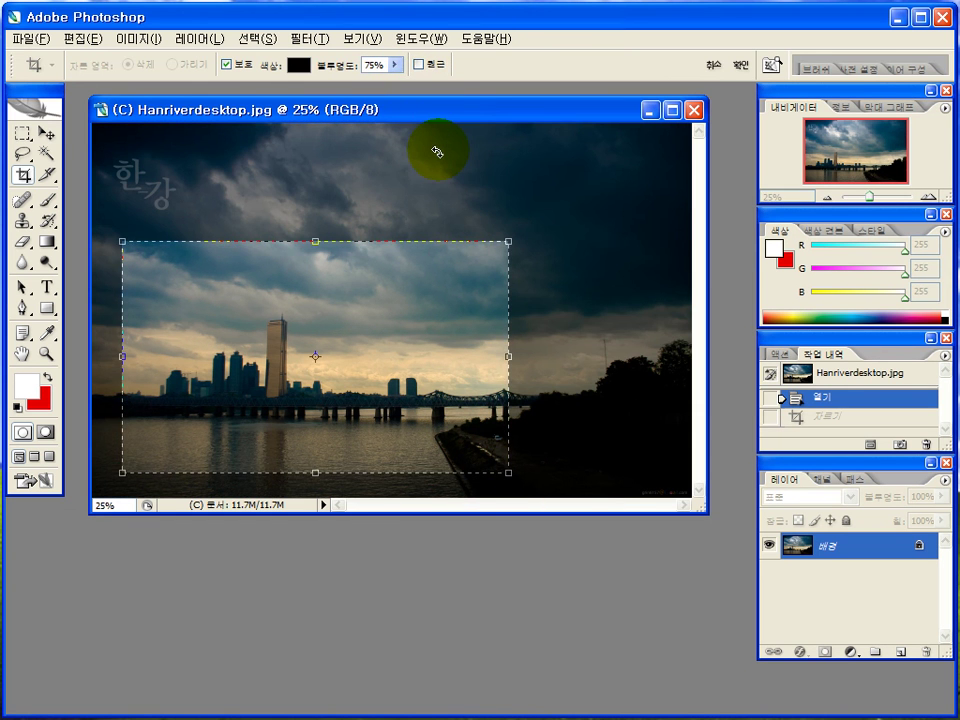
pyautogui.press('Return')
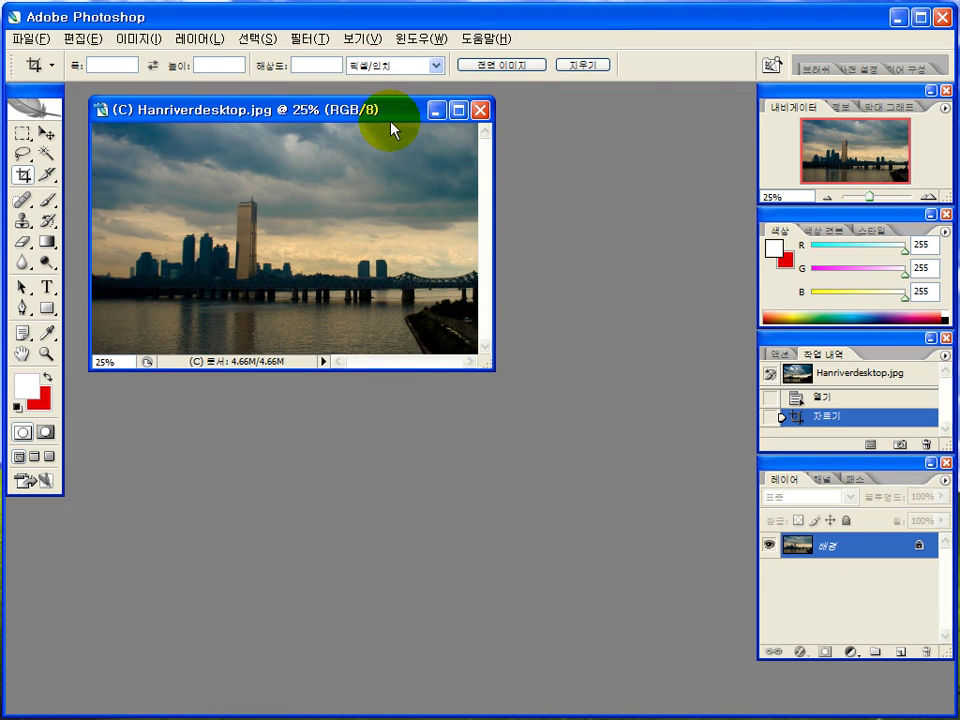
# Step: Restore the photo to its opened state and draw a crop frame around the skyline and river with the Perspective option enabled
pyautogui.click(827, 401)
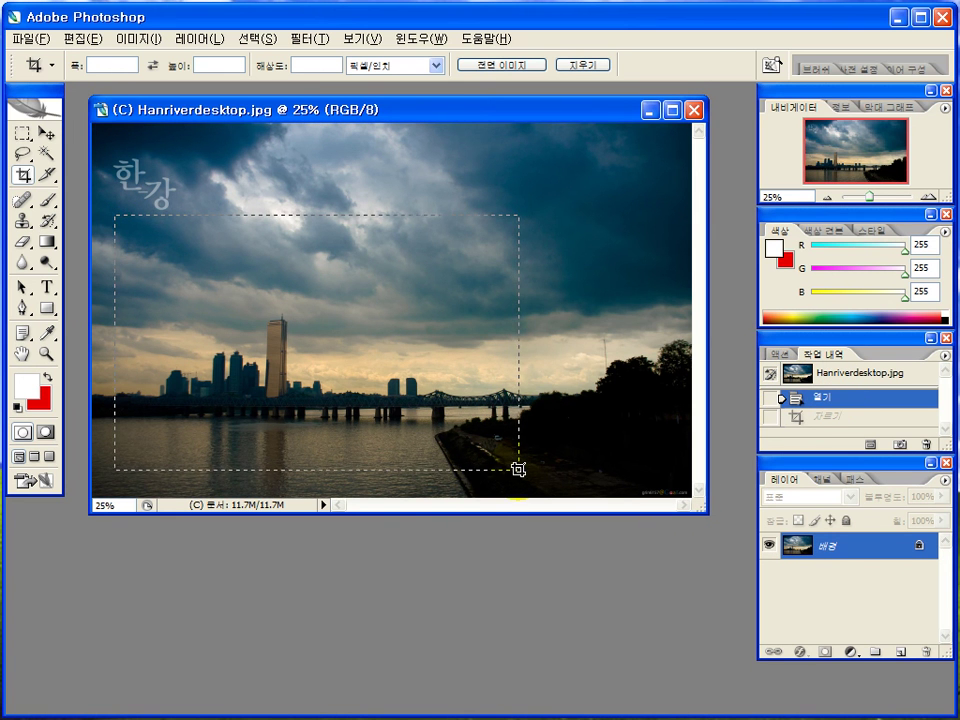
pyautogui.moveTo(518, 468); pyautogui.dragTo(517, 467)
pyautogui.click(419, 63)
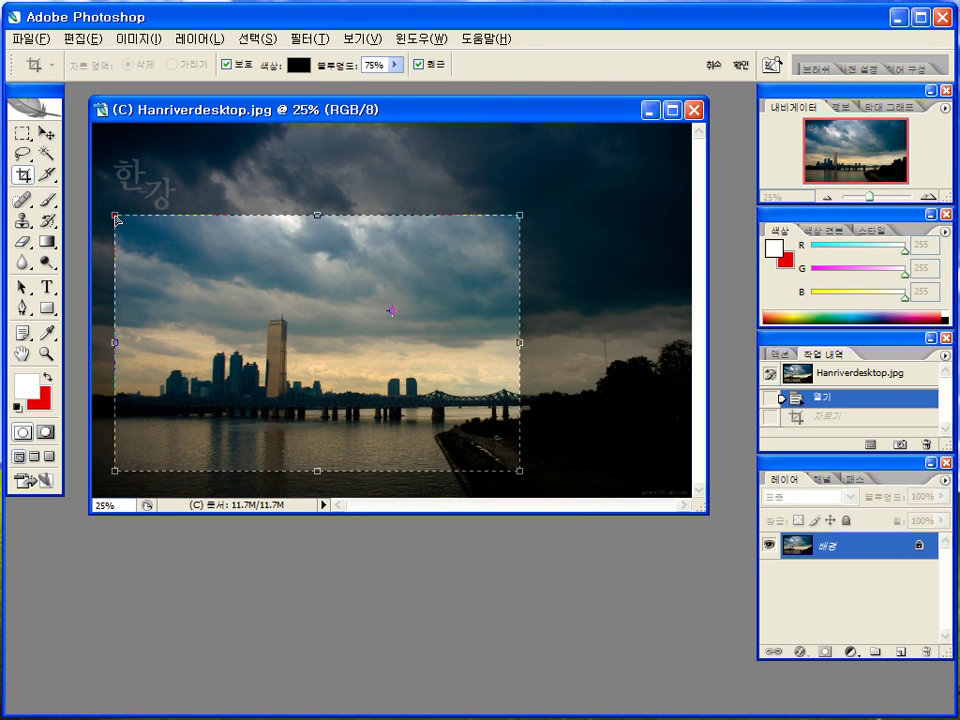
# Step: Pull the crop frame's two upper corners inward to form a trapezoid narrowing toward the sky, and apply the perspective crop
pyautogui.moveTo(115, 215); pyautogui.dragTo(166, 215)
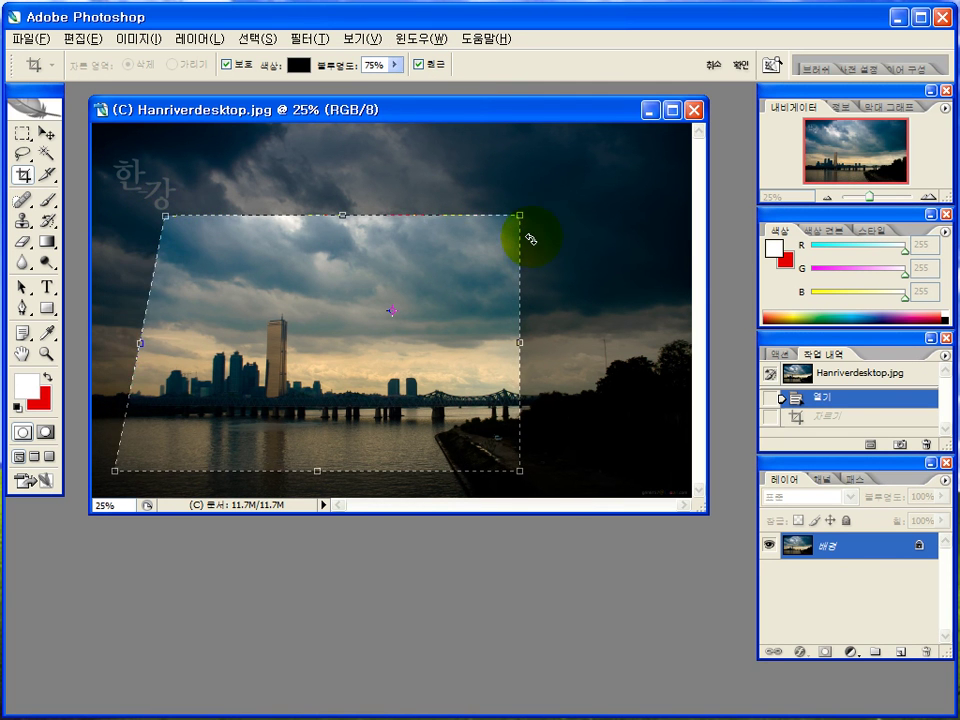
pyautogui.moveTo(487, 217); pyautogui.dragTo(458, 217)
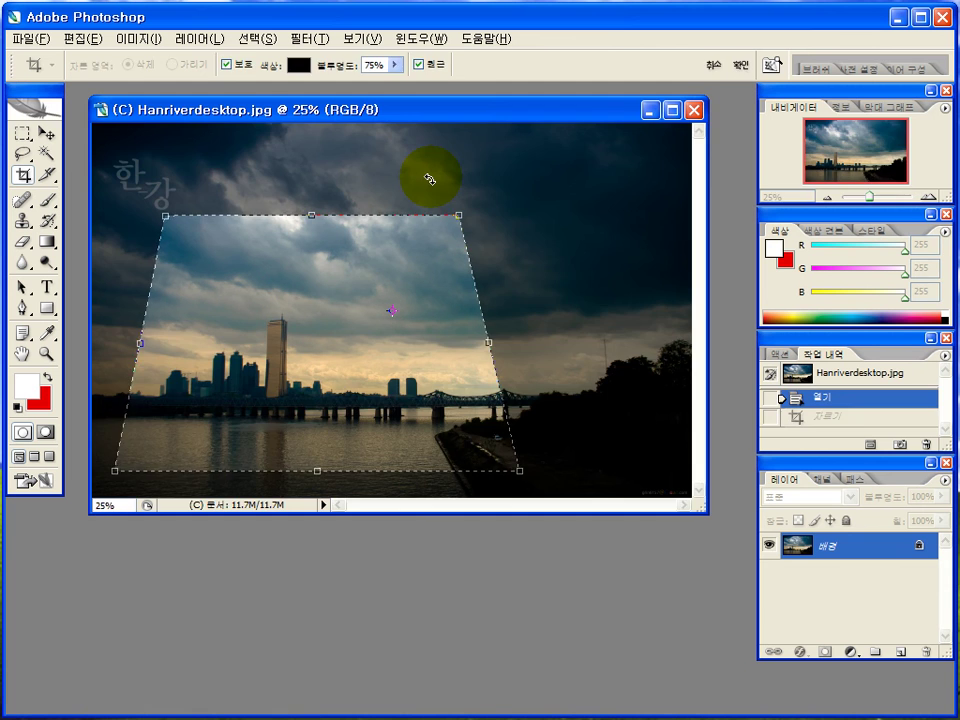
pyautogui.press('Return')
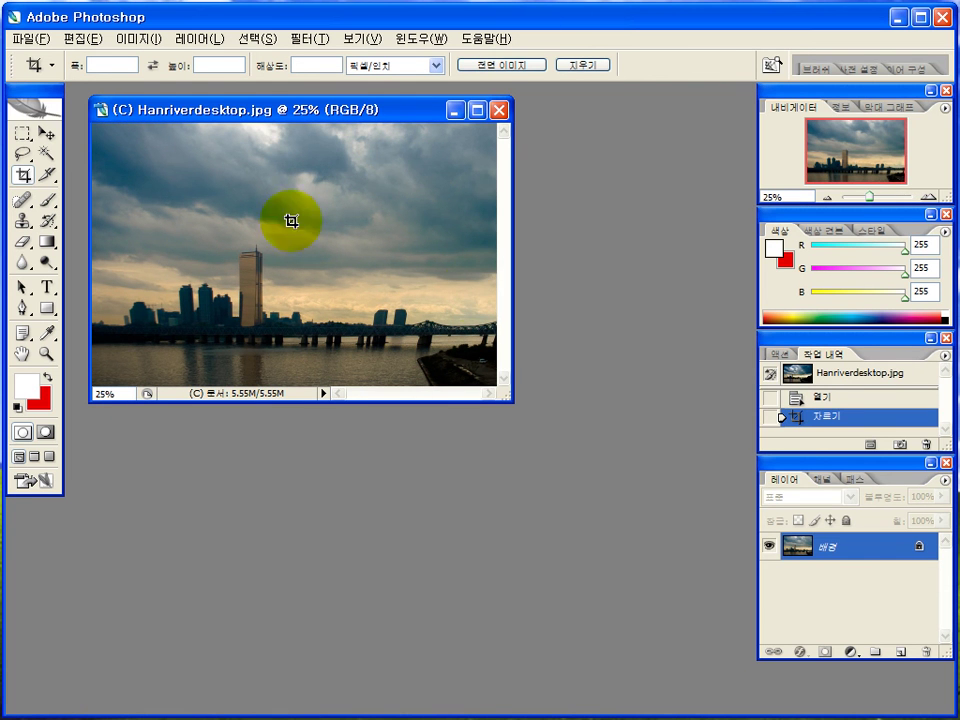